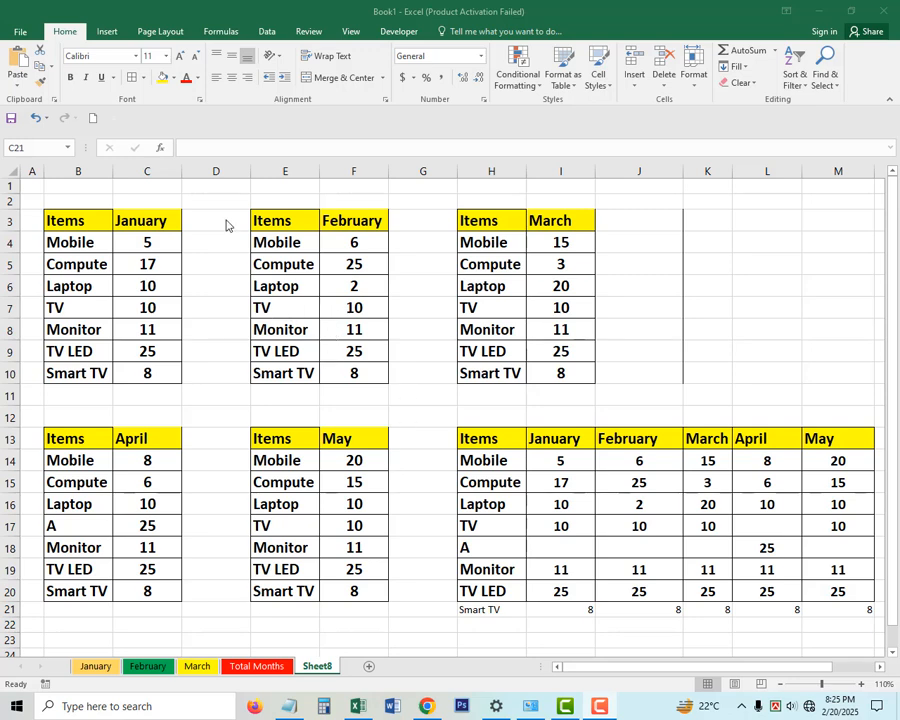
Examine the item quantities in the January, February and March tables and in the combined monthly summary table.
drag(88, 232, 76, 369)
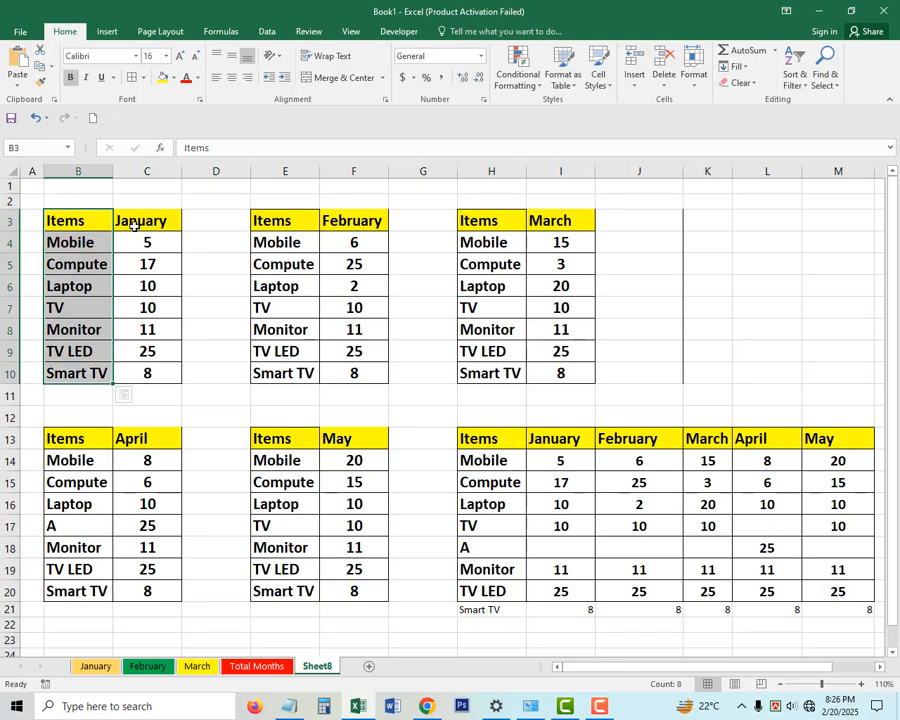
click(135, 224)
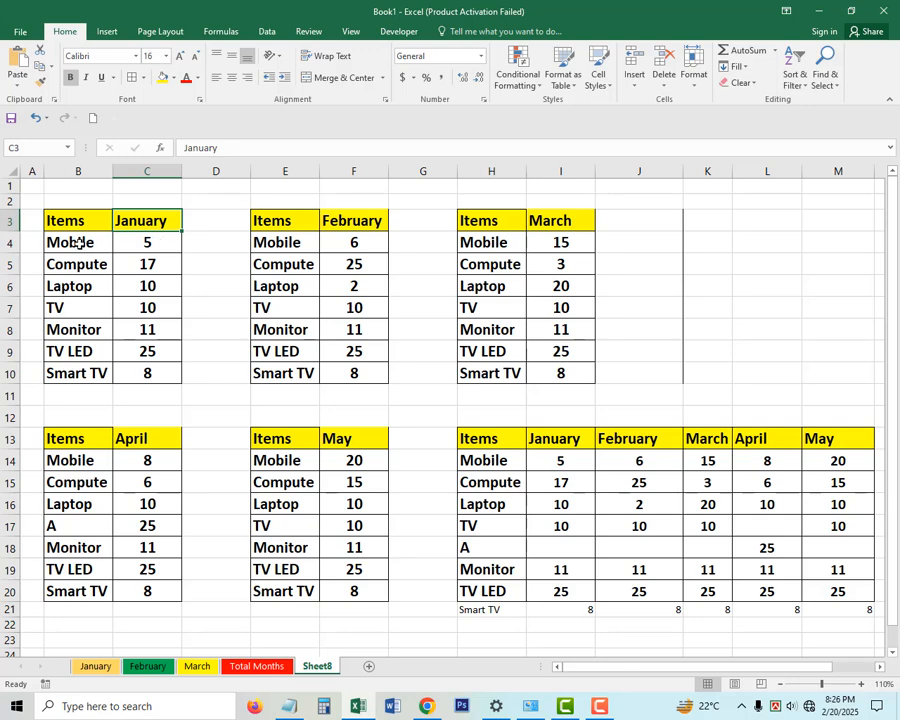
drag(168, 241, 160, 366)
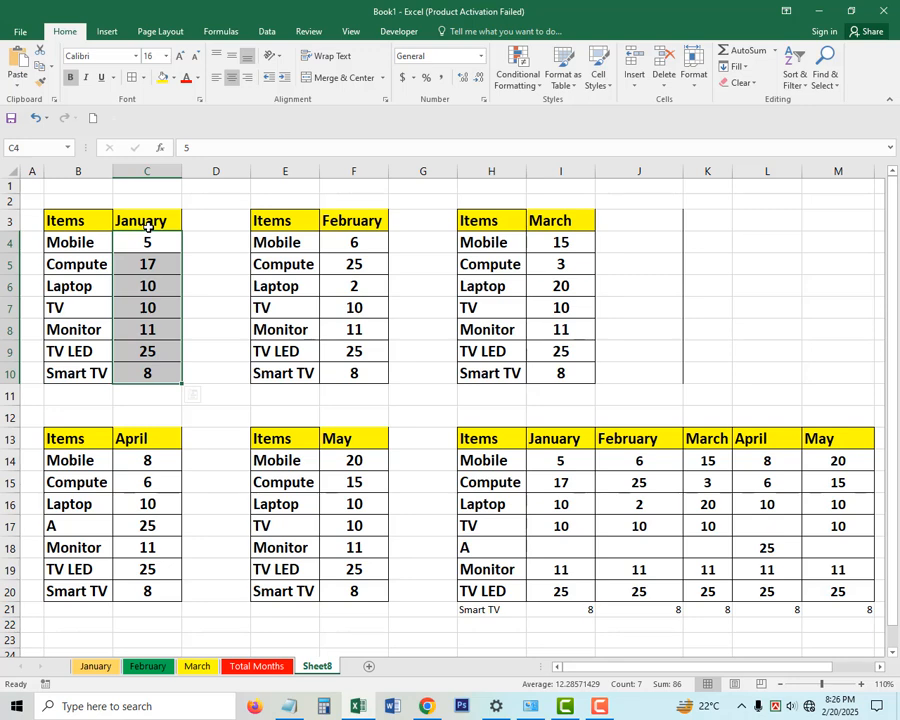
drag(156, 244, 150, 382)
drag(354, 244, 348, 374)
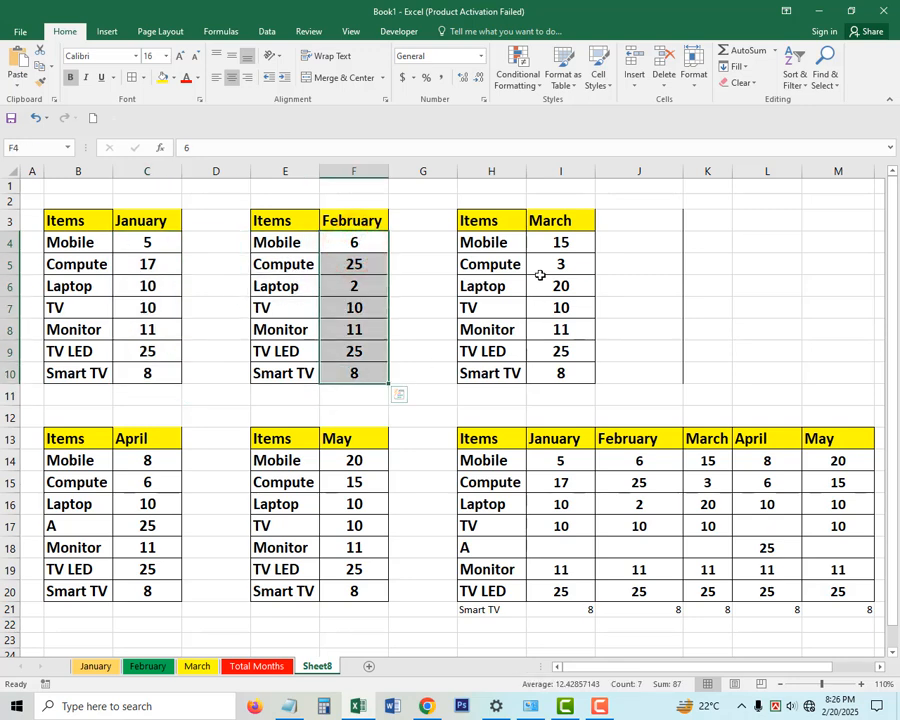
drag(566, 240, 570, 352)
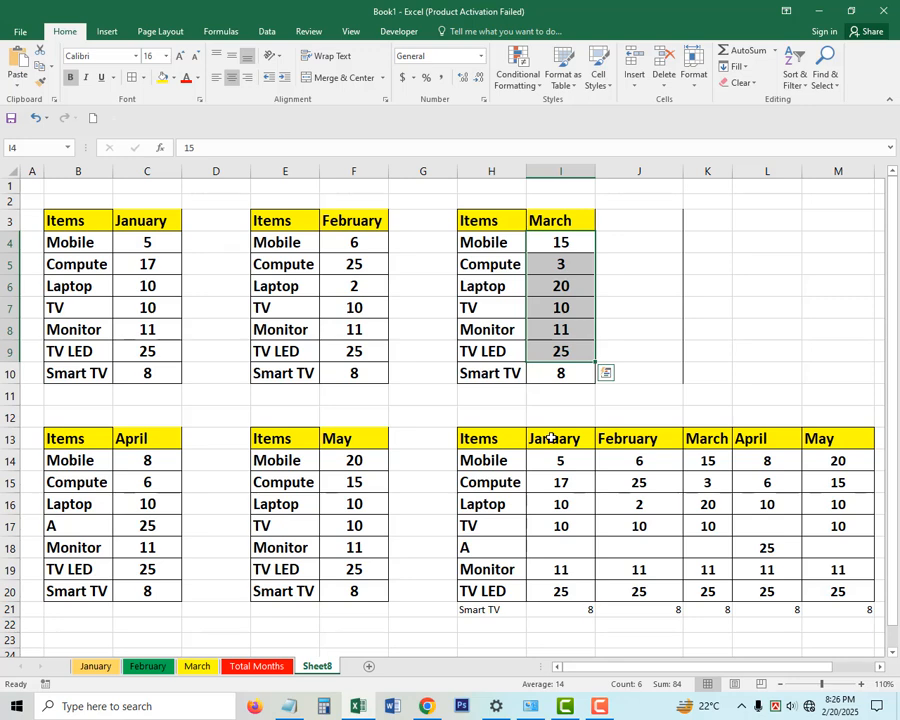
drag(561, 441, 845, 591)
click(603, 540)
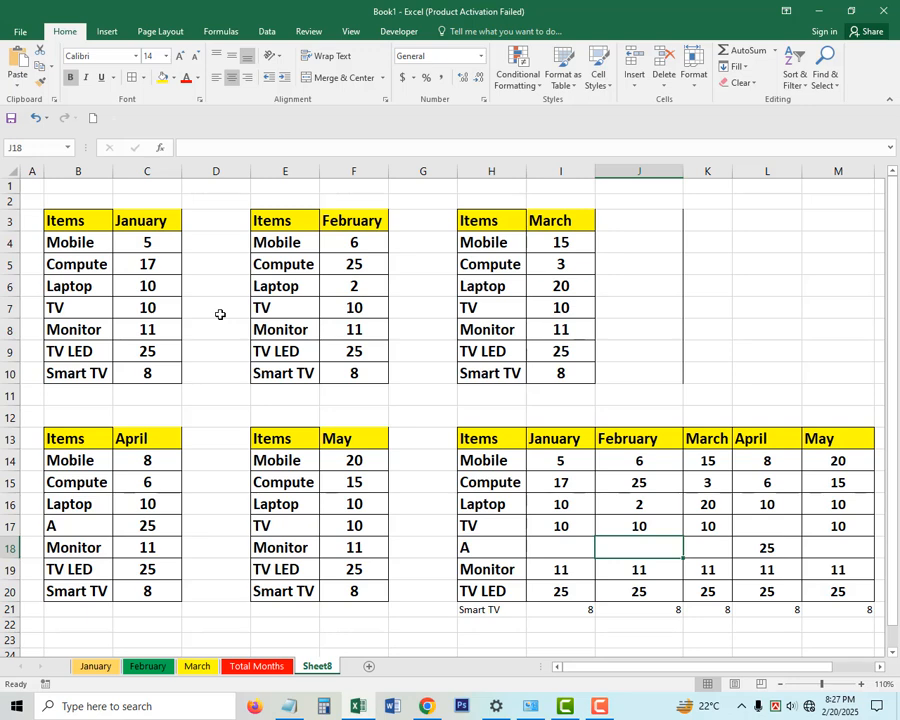
Clear the summary table's monthly quantities in I14:M21 and the Smart TV label in H21.
drag(573, 472, 846, 609)
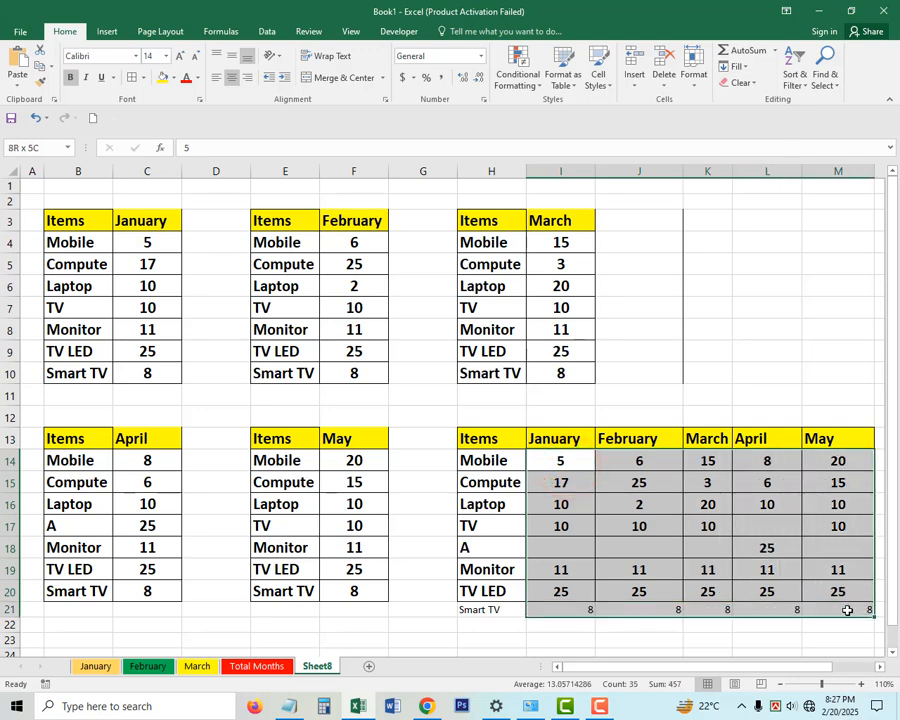
key(Delete)
click(478, 608)
key(Delete)
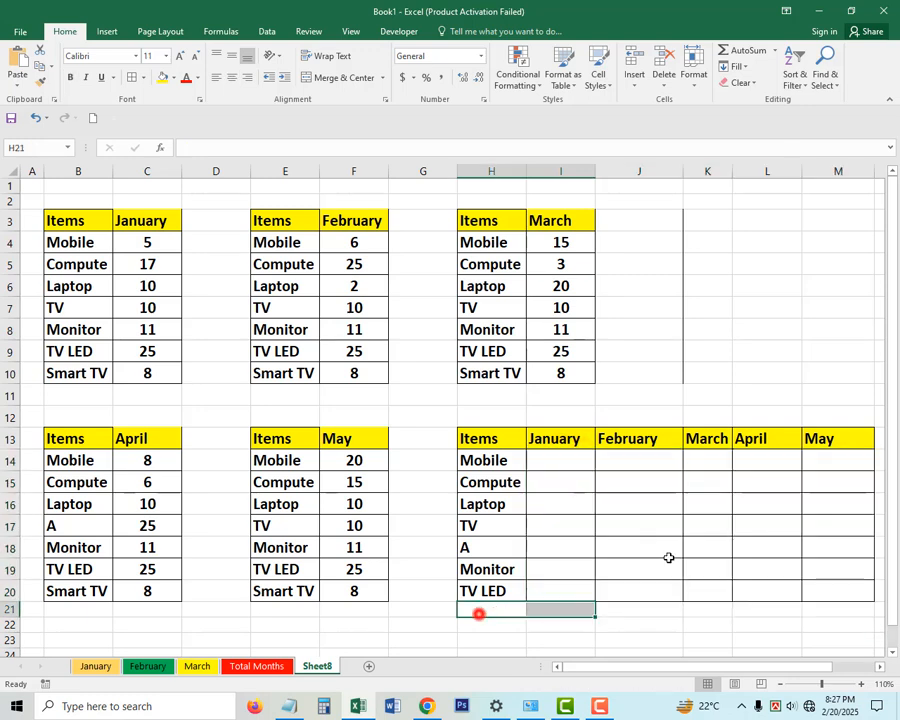
click(664, 552)
click(665, 479)
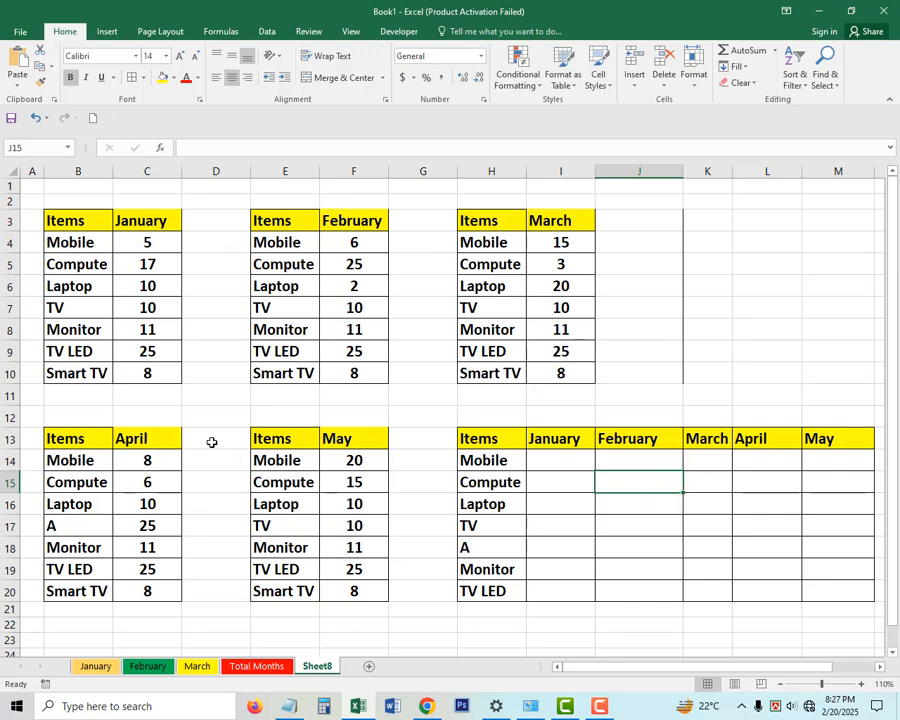
drag(212, 442, 217, 585)
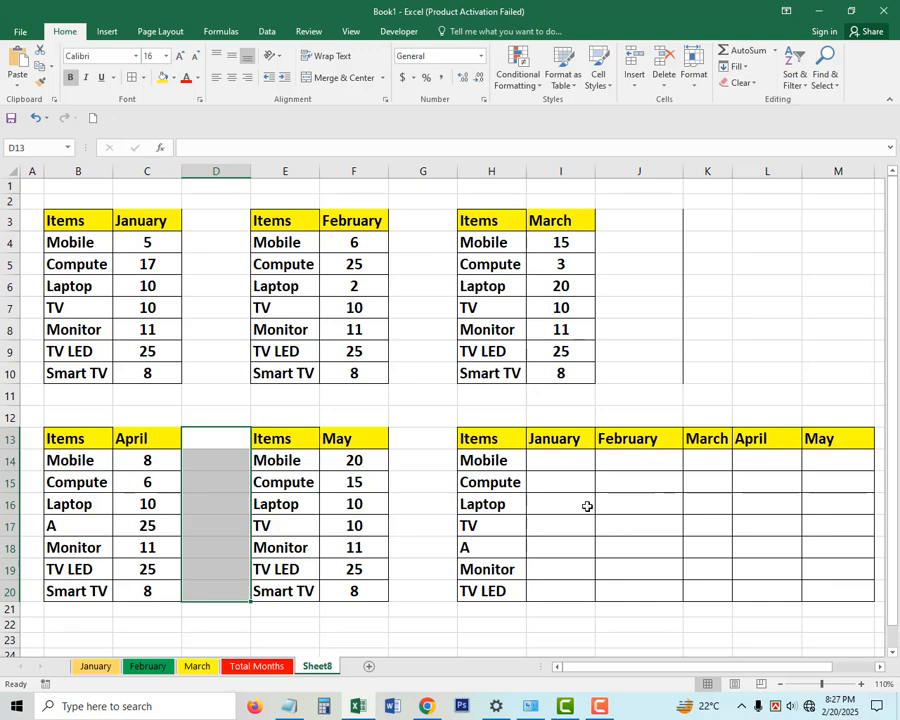
click(606, 482)
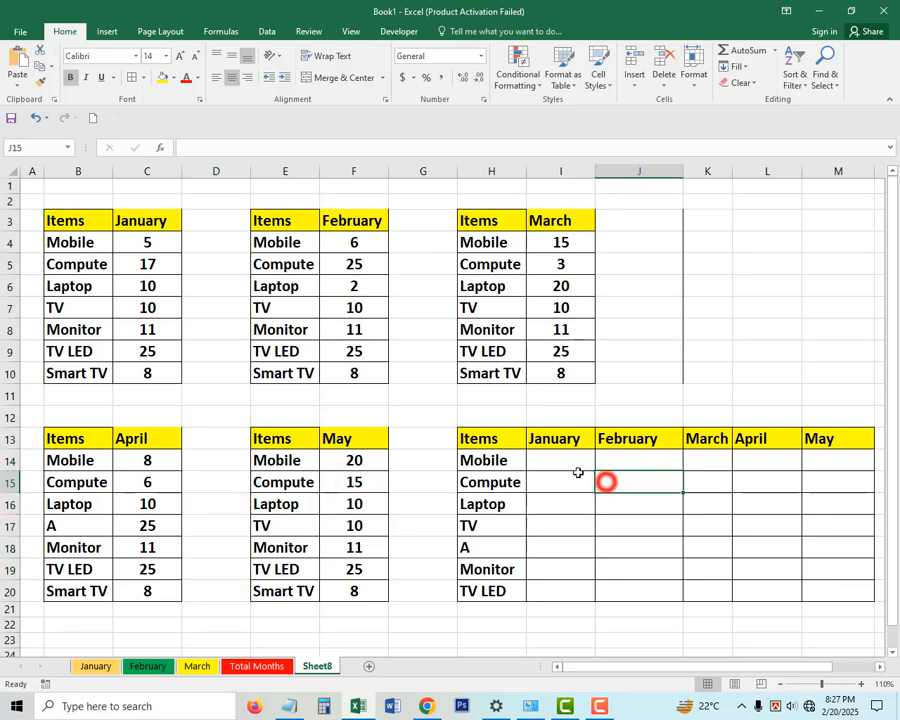
click(476, 440)
drag(512, 438, 846, 588)
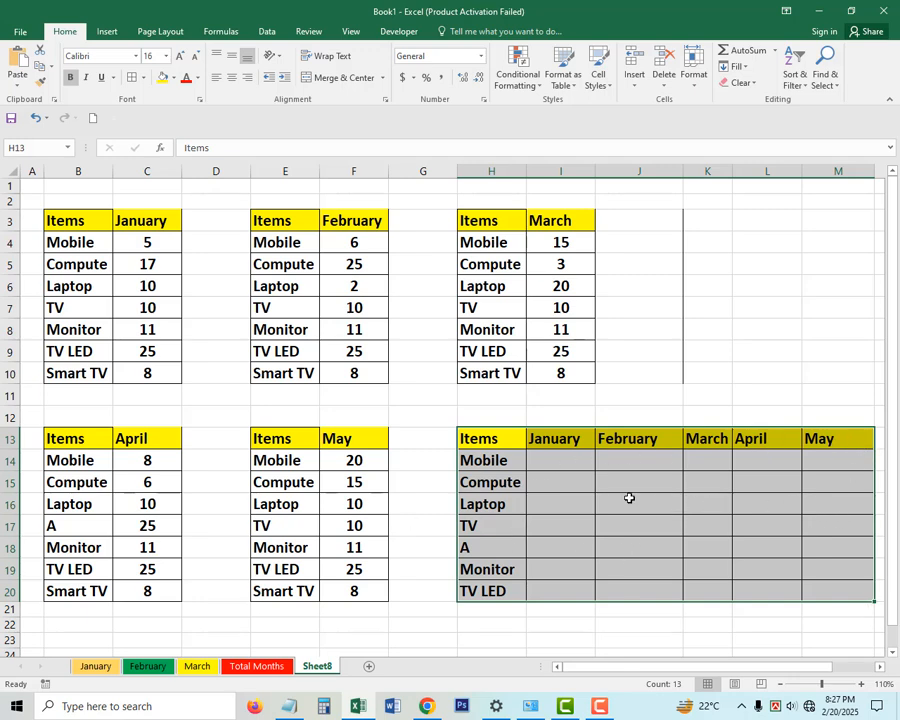
click(578, 499)
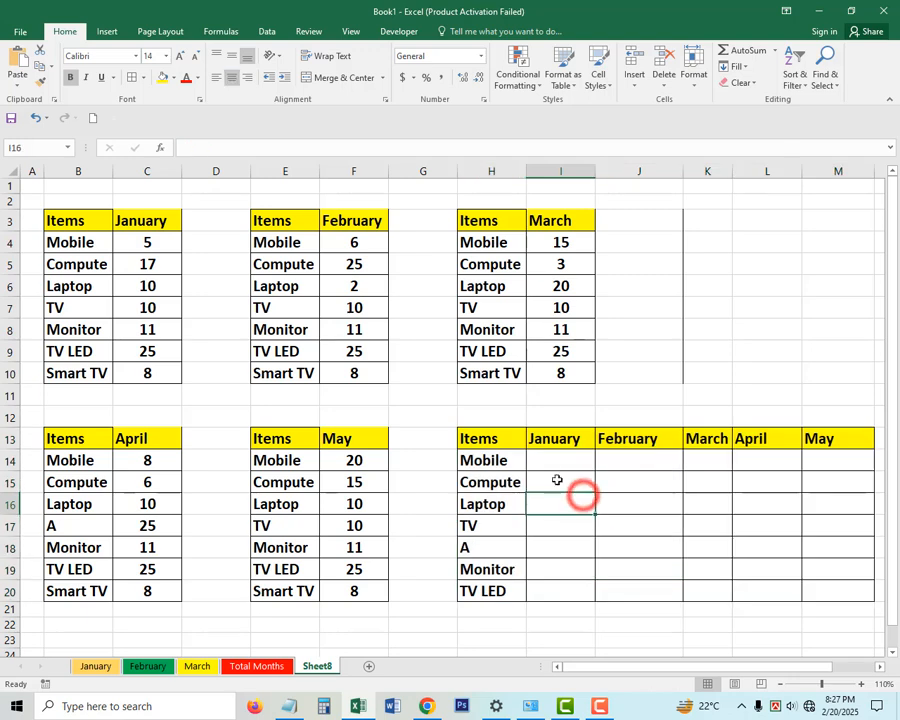
Open Consolidate with H13 as the output cell, delete every existing source reference and close the dialog.
click(484, 441)
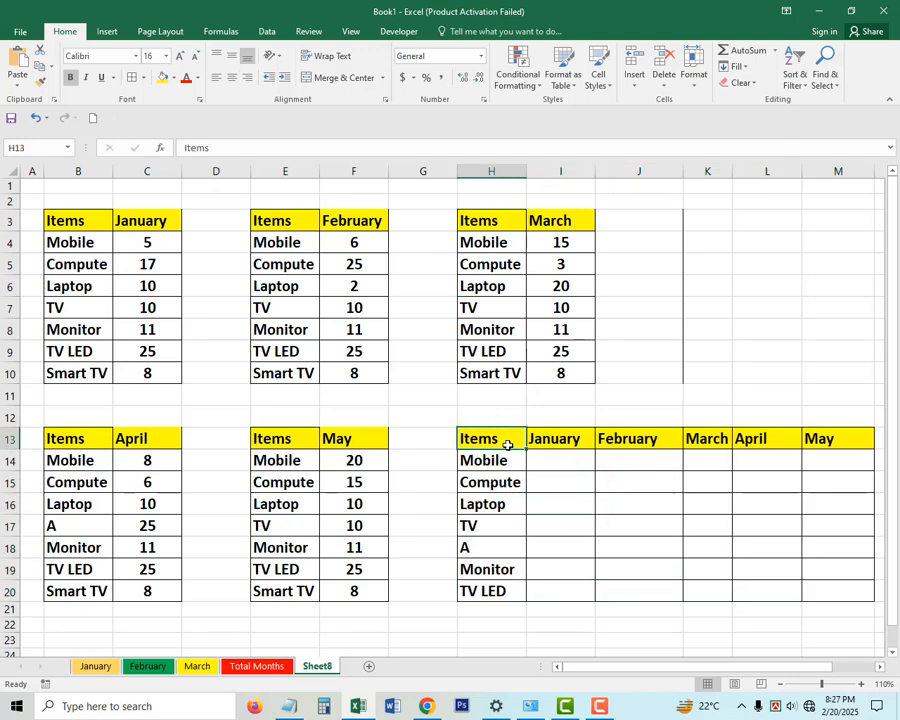
click(268, 32)
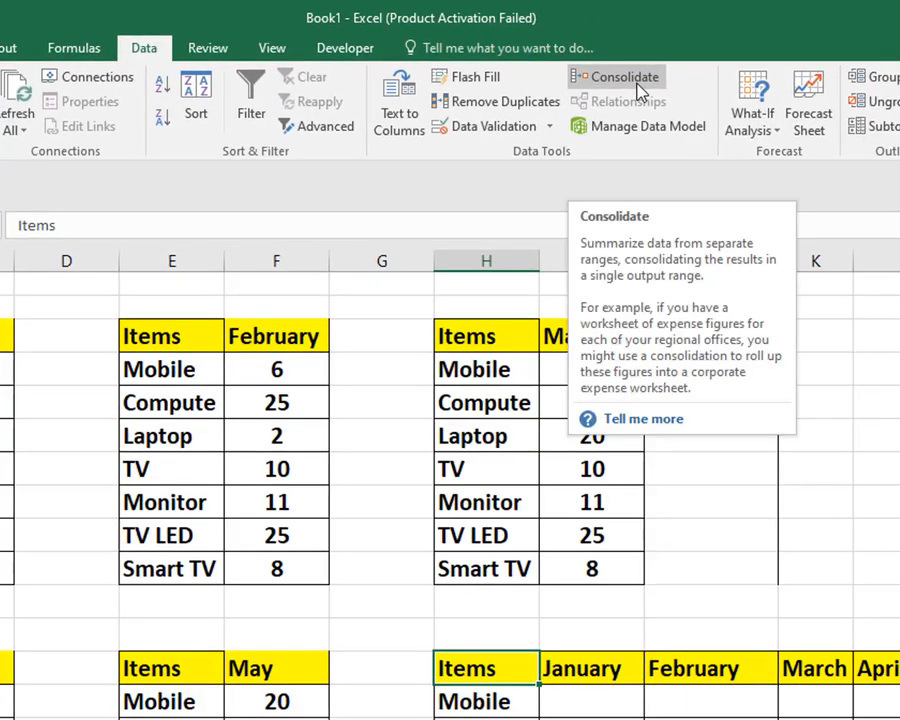
click(641, 82)
drag(619, 440, 307, 514)
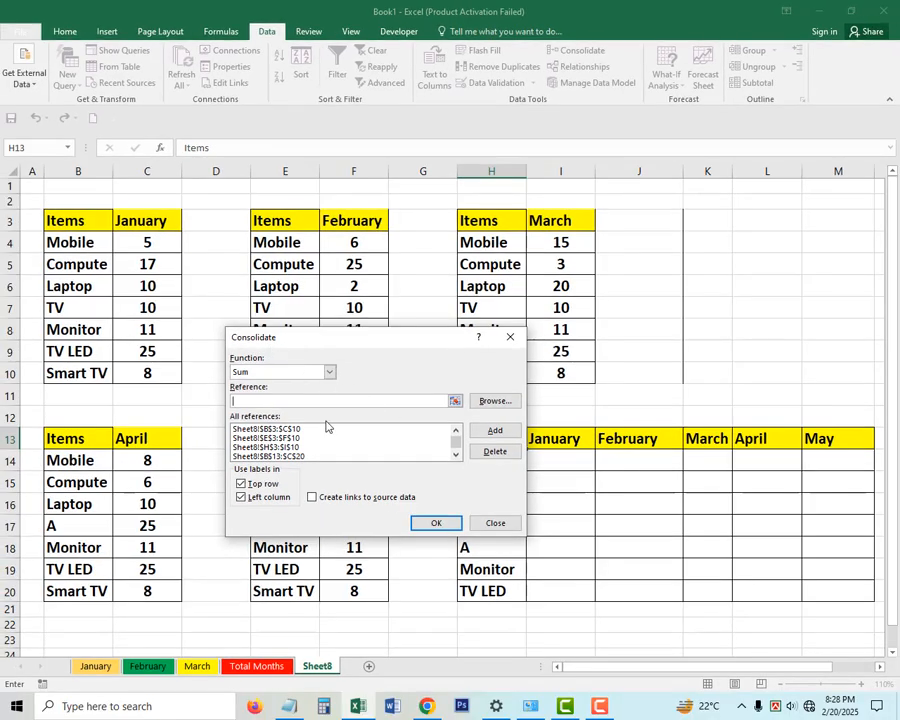
click(285, 428)
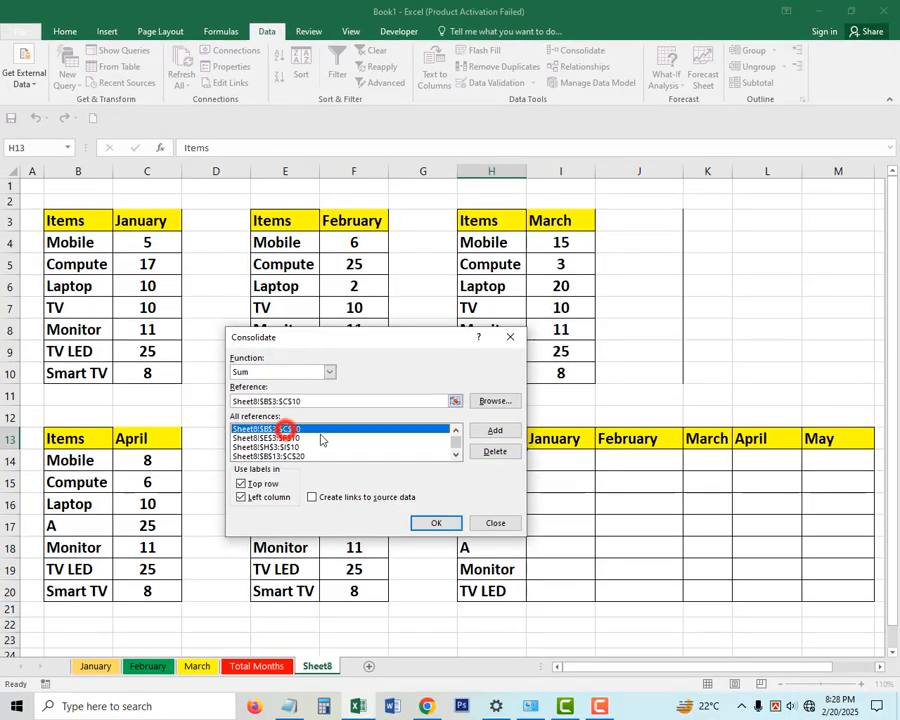
click(494, 451)
click(295, 438)
click(494, 451)
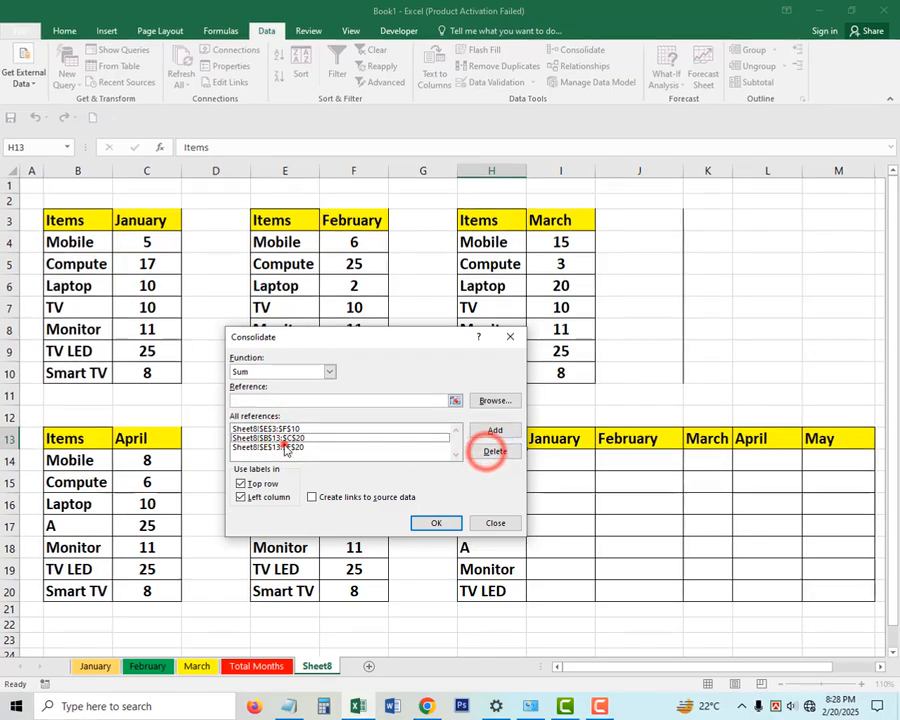
click(280, 446)
click(494, 420)
click(250, 400)
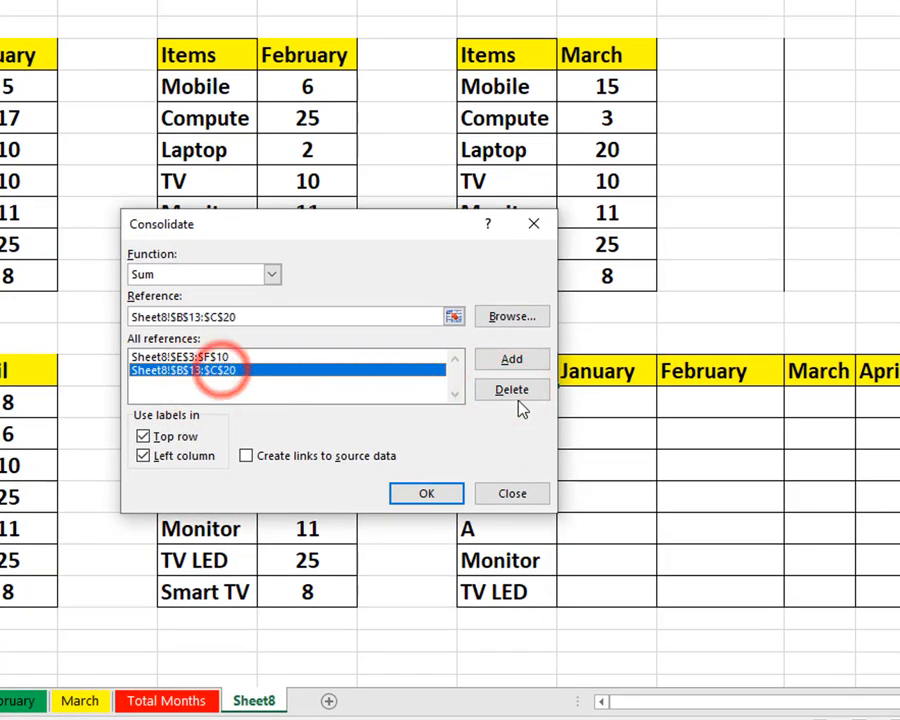
click(490, 417)
click(236, 364)
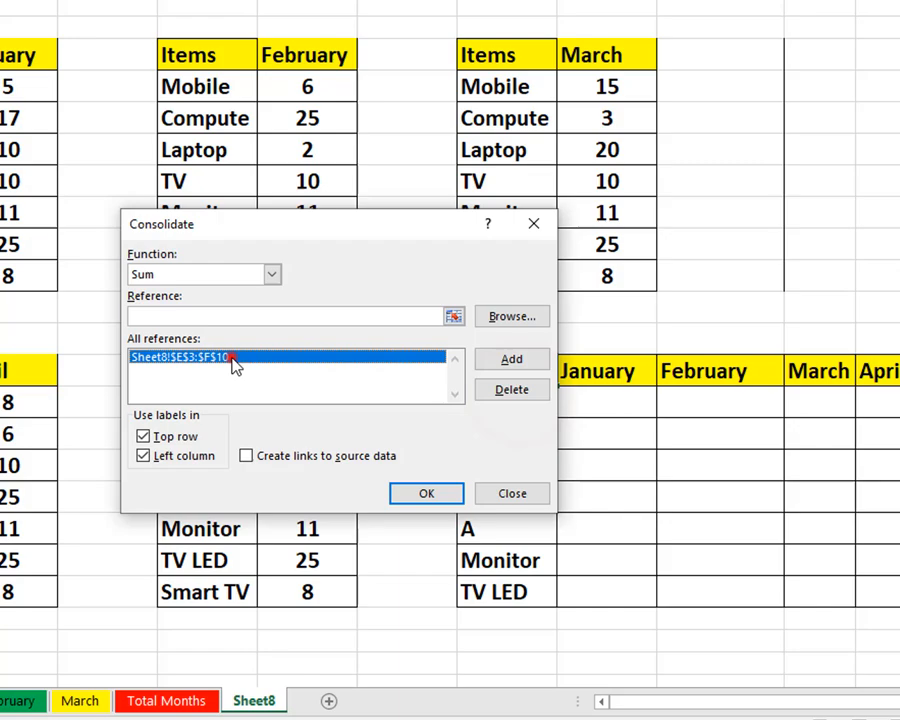
click(510, 392)
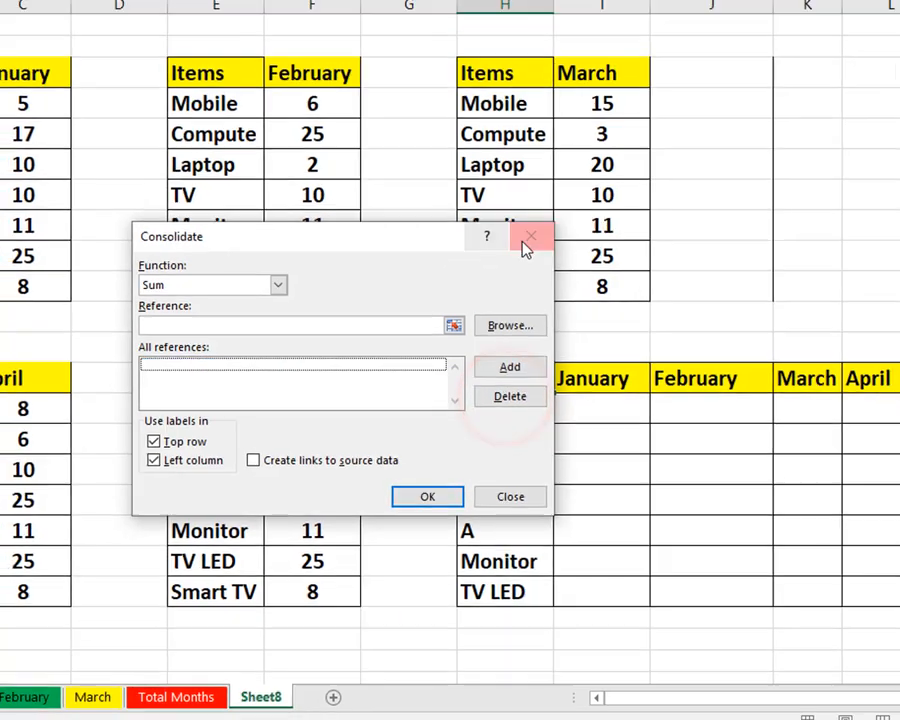
click(533, 223)
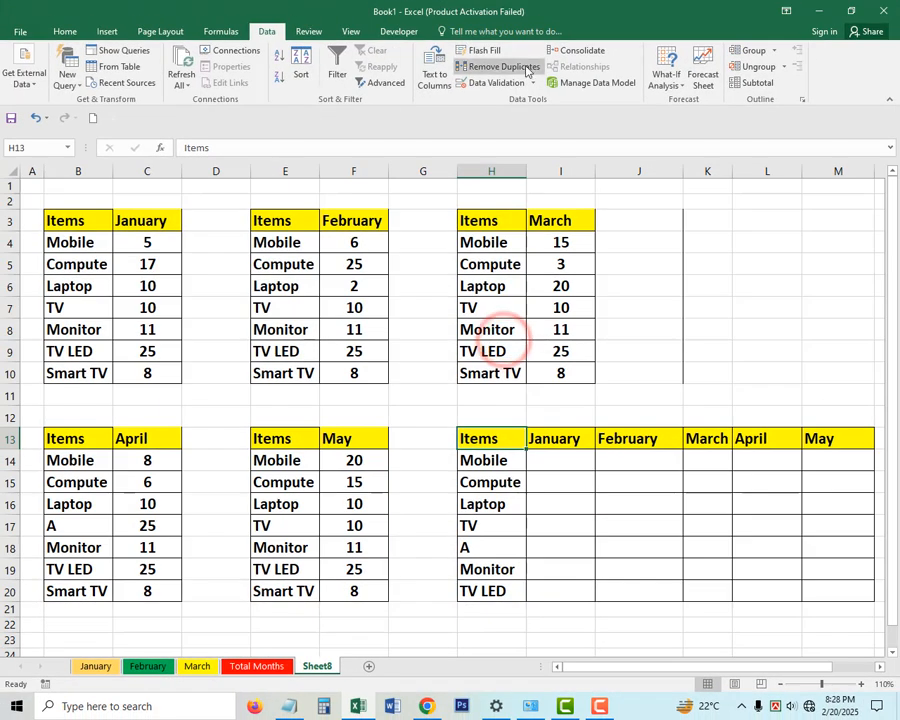
Reopen Consolidate for cell H13 and choose Sum as the function, keeping the dialog clear of the summary table.
click(580, 51)
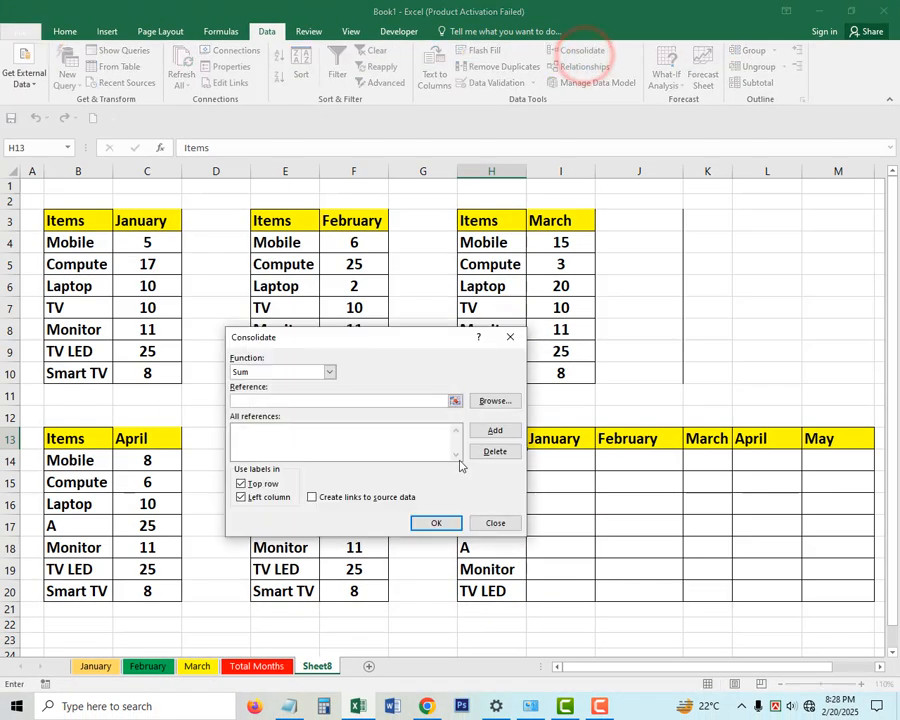
drag(423, 340, 648, 257)
click(554, 288)
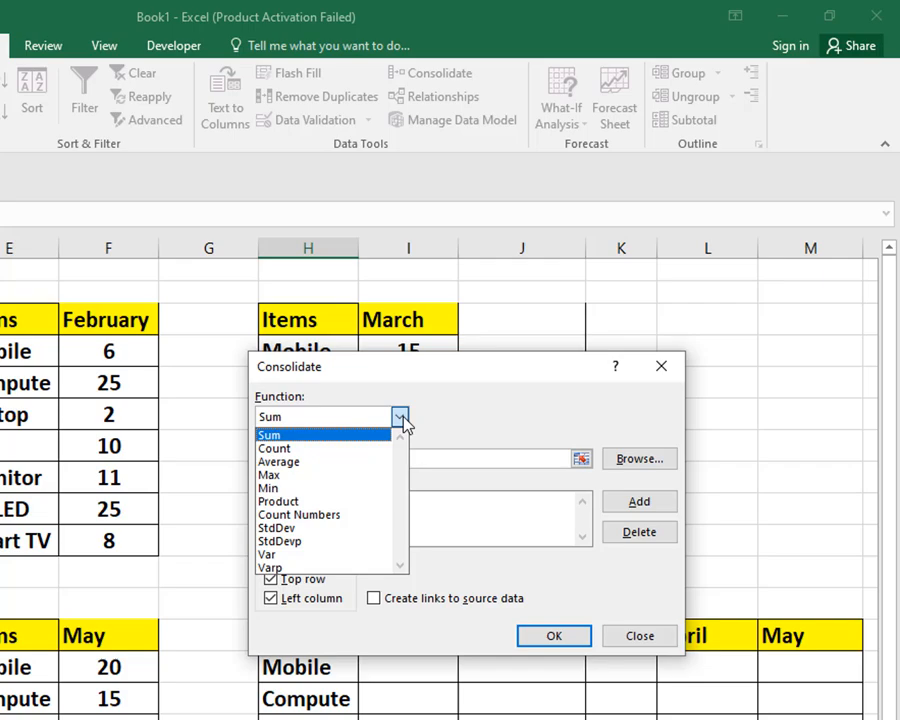
click(350, 437)
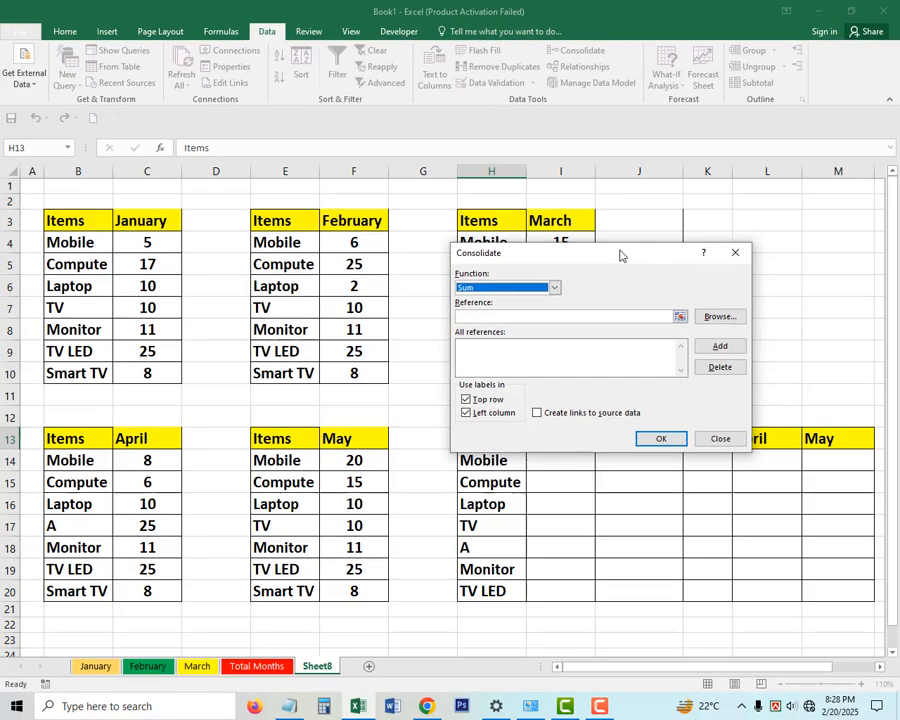
drag(620, 255, 660, 190)
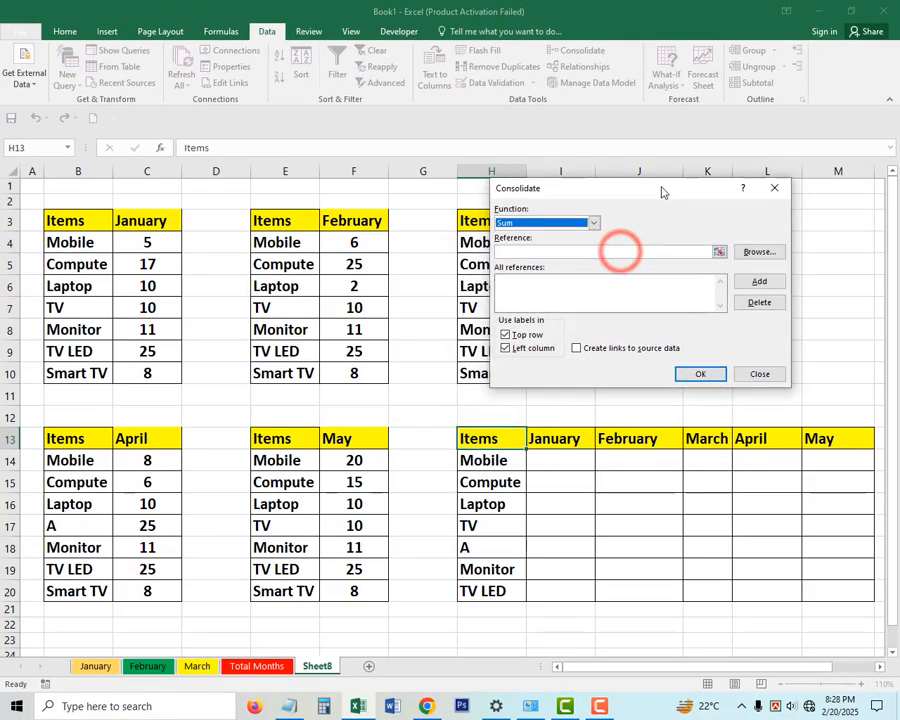
Add the January table range B3:C10 to the consolidation references.
click(540, 251)
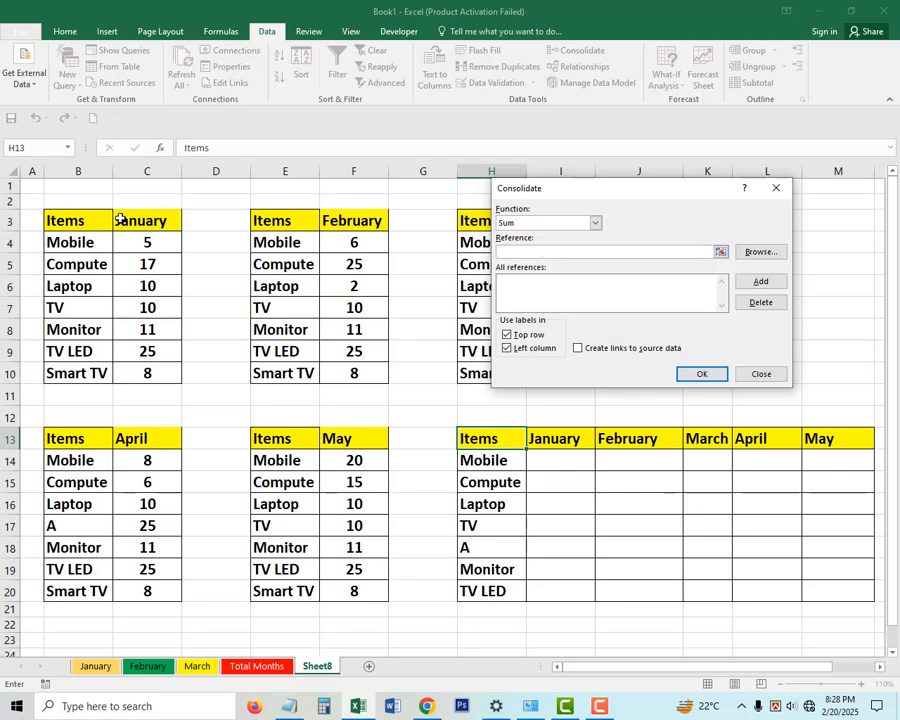
drag(66, 220, 168, 372)
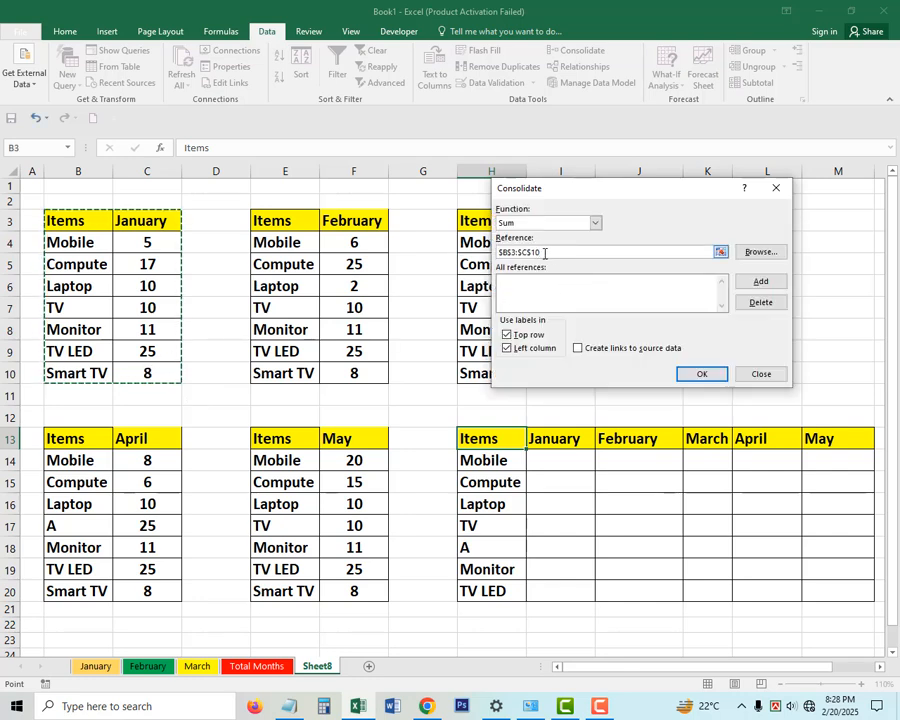
click(762, 286)
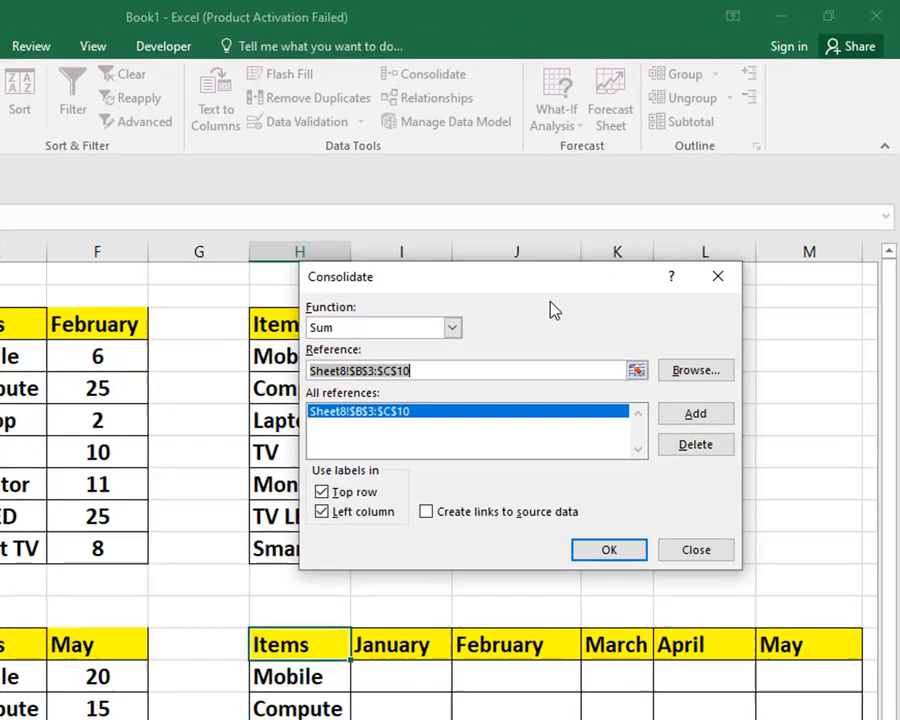
Move the Consolidate dialog off the March table and add the February table range E3:F10 to the references.
drag(660, 192, 746, 197)
drag(666, 305, 679, 301)
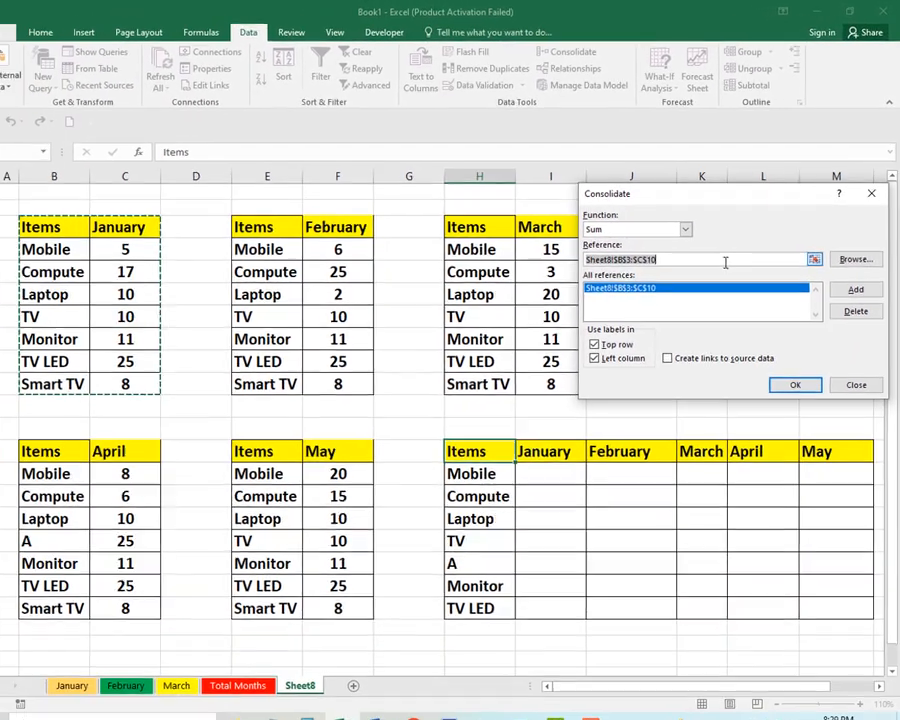
click(602, 385)
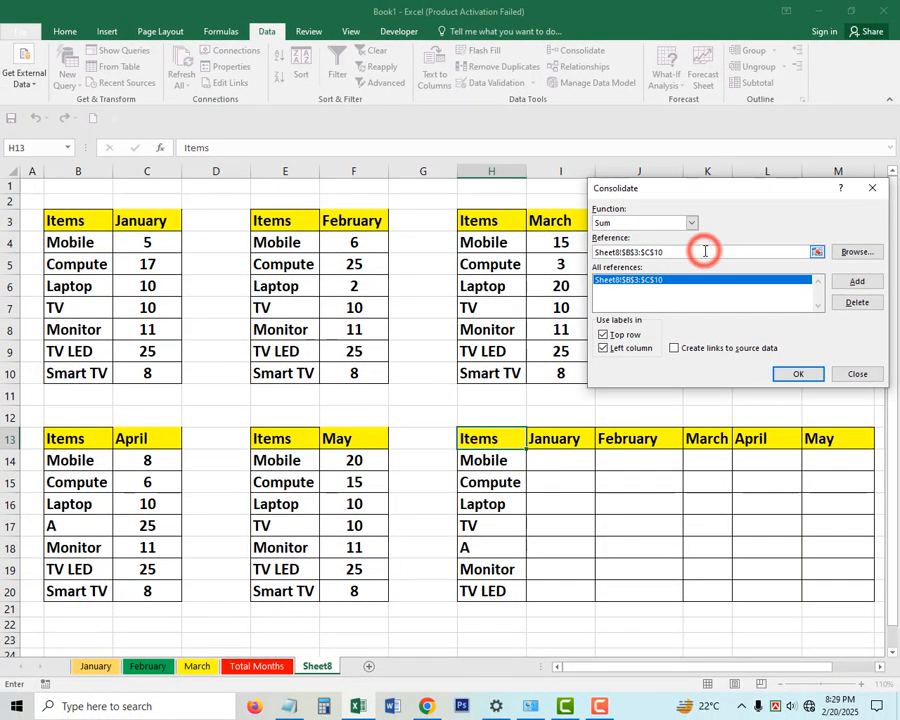
click(688, 249)
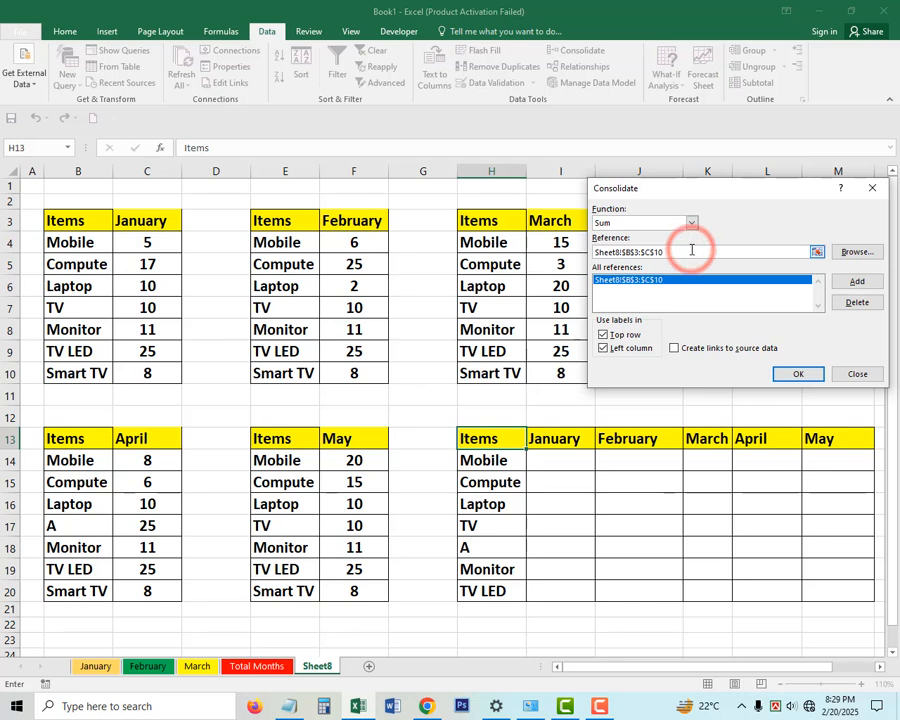
drag(283, 218, 352, 373)
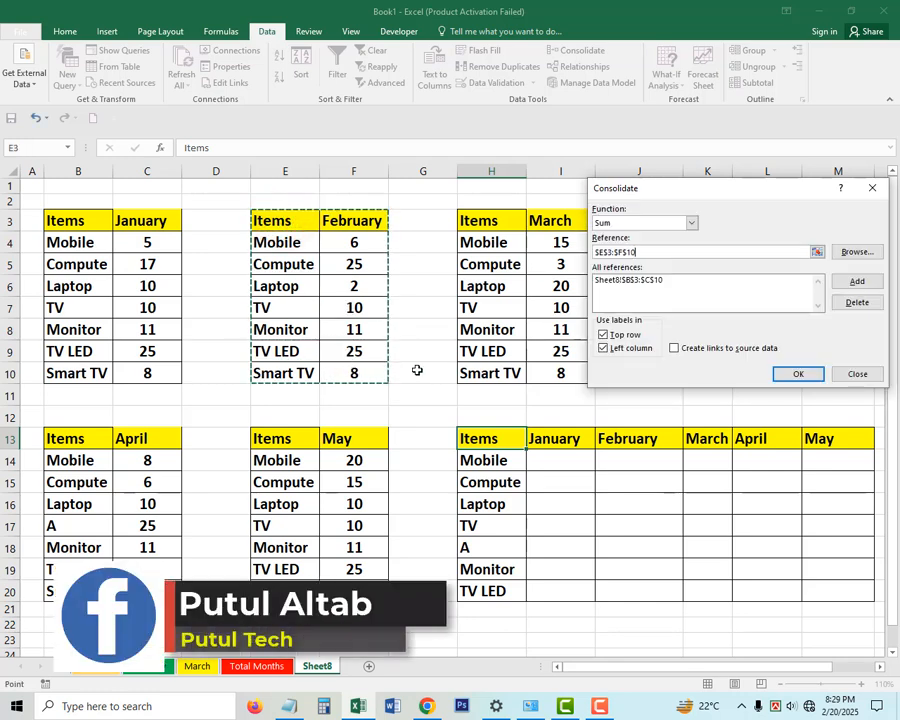
click(855, 284)
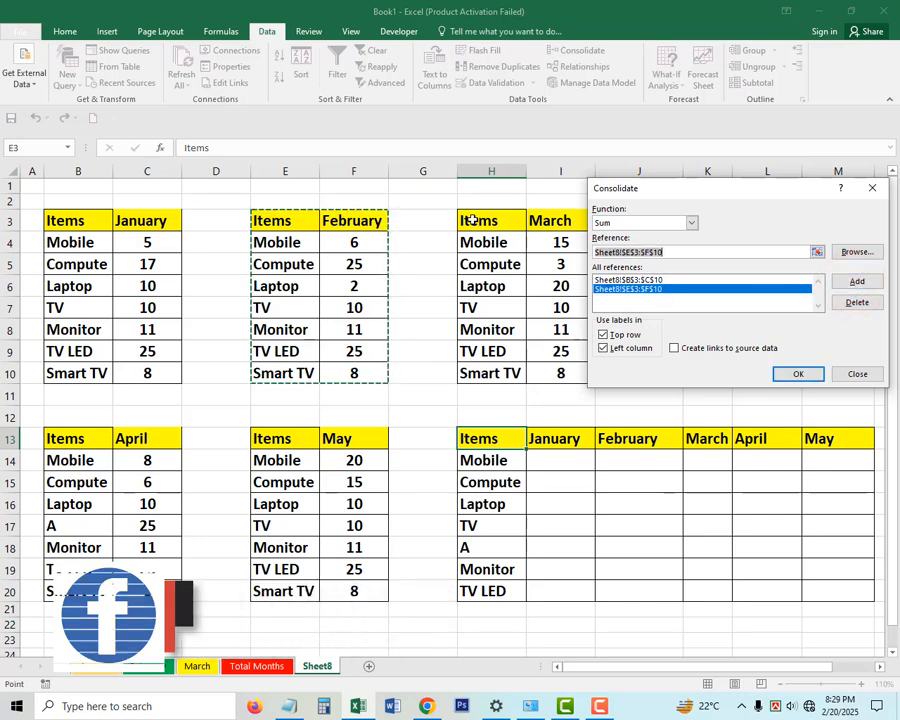
Add the March table range H3:I10 and the April table range B13:C20 to the consolidation references.
drag(474, 219, 545, 374)
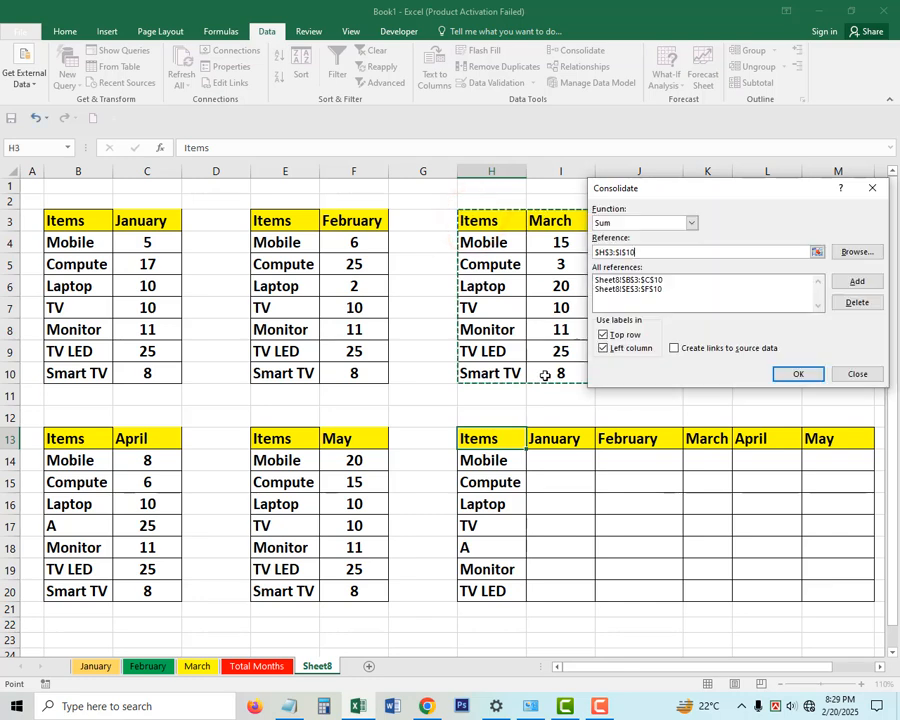
click(860, 283)
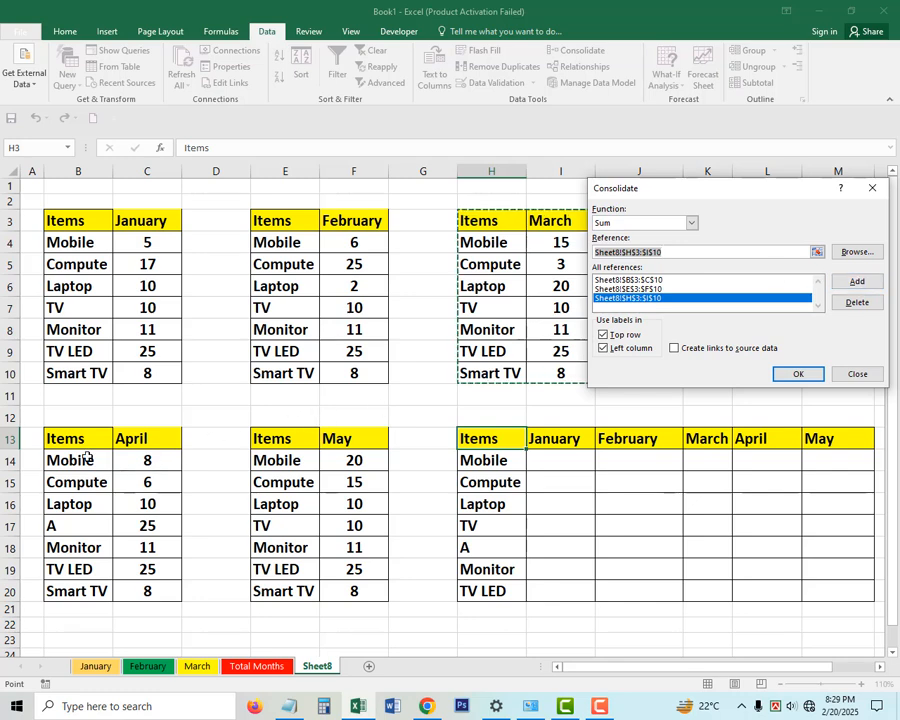
drag(84, 437, 150, 590)
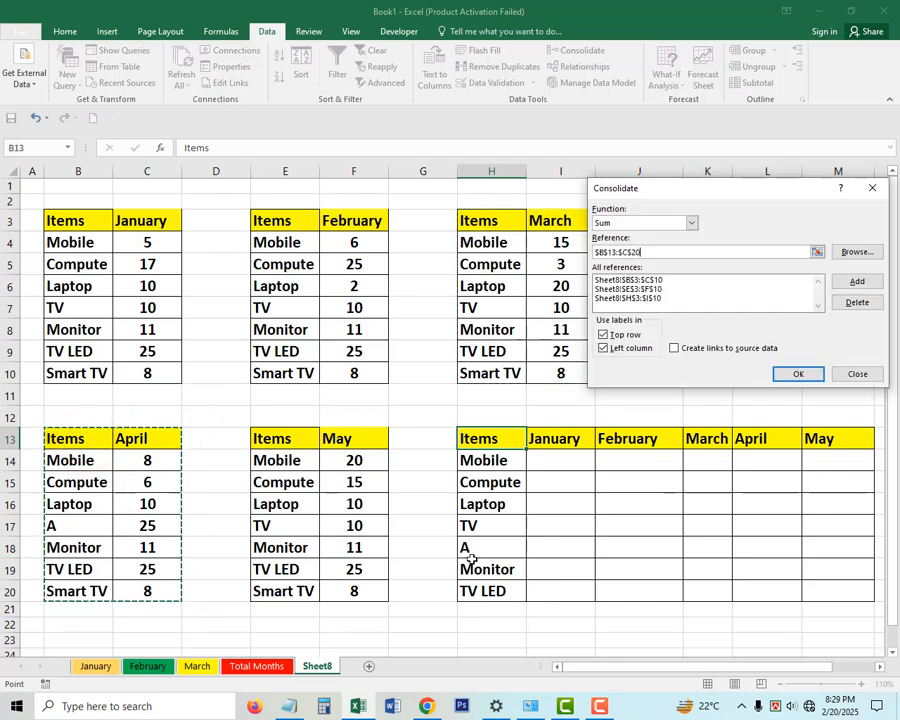
click(867, 282)
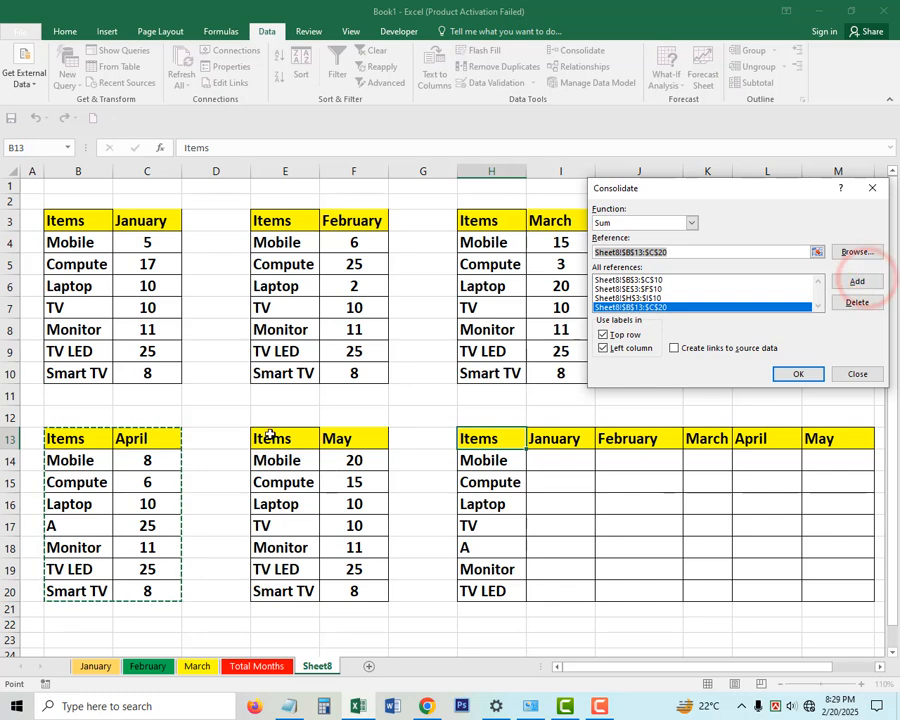
Add the May table range E13:F20 to the consolidation references.
drag(267, 436, 346, 592)
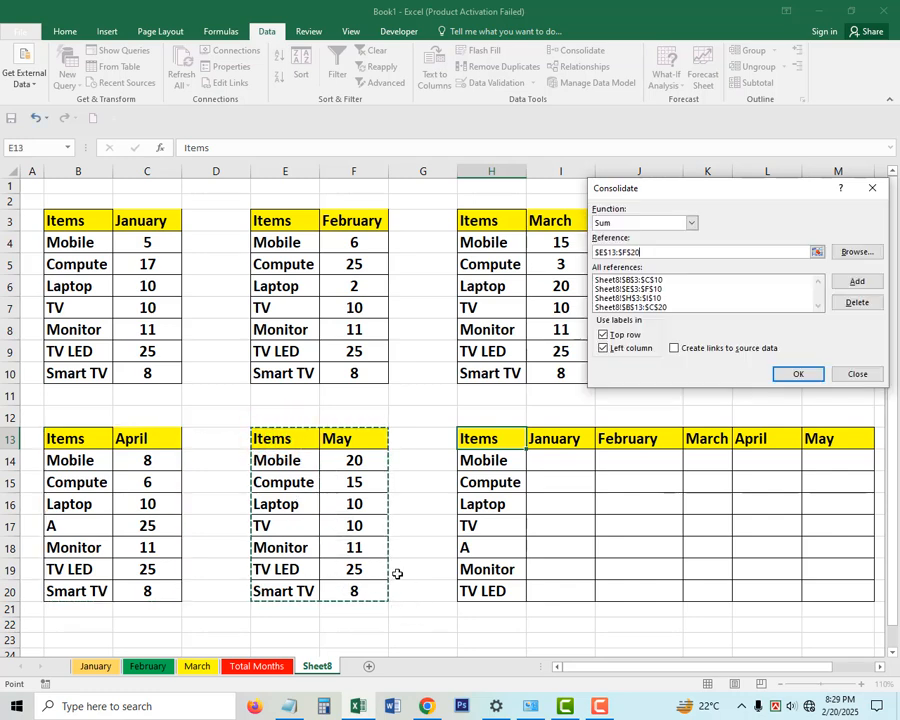
click(856, 283)
click(854, 284)
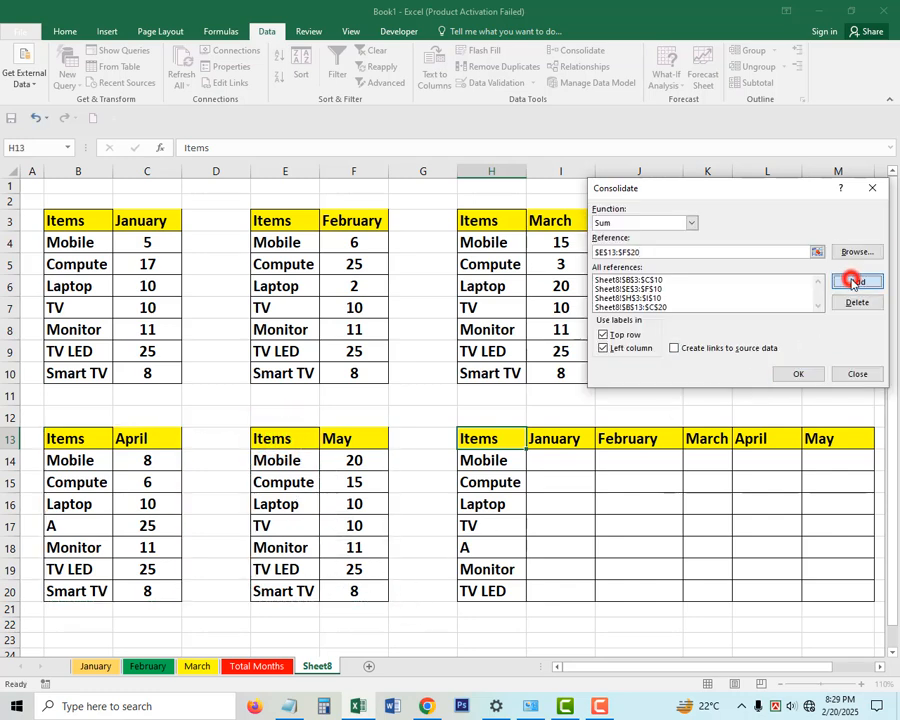
Use the top row and left column as labels and run the consolidation.
click(603, 335)
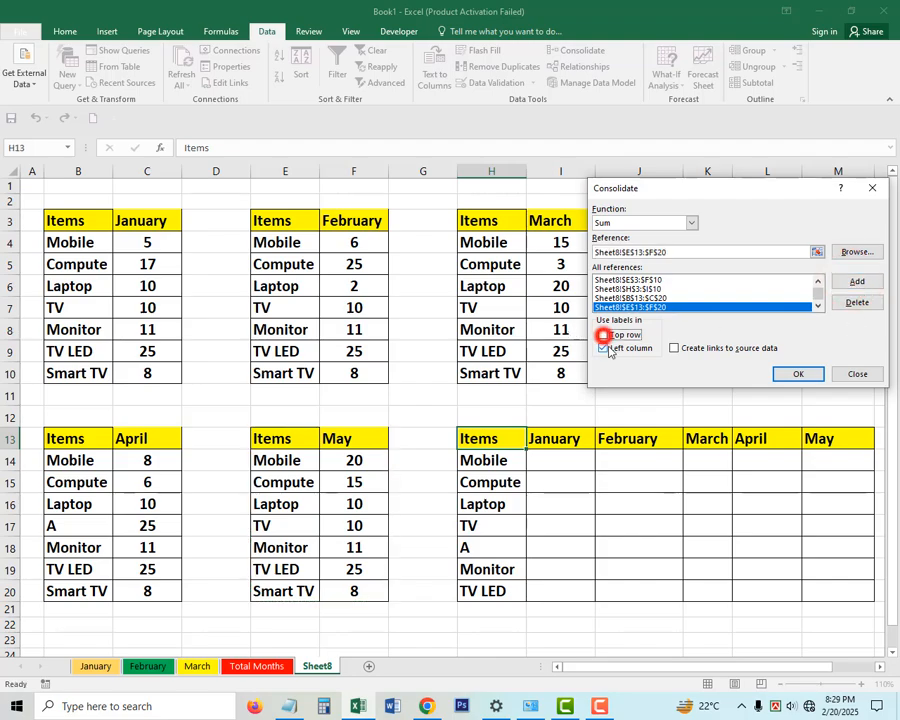
click(604, 348)
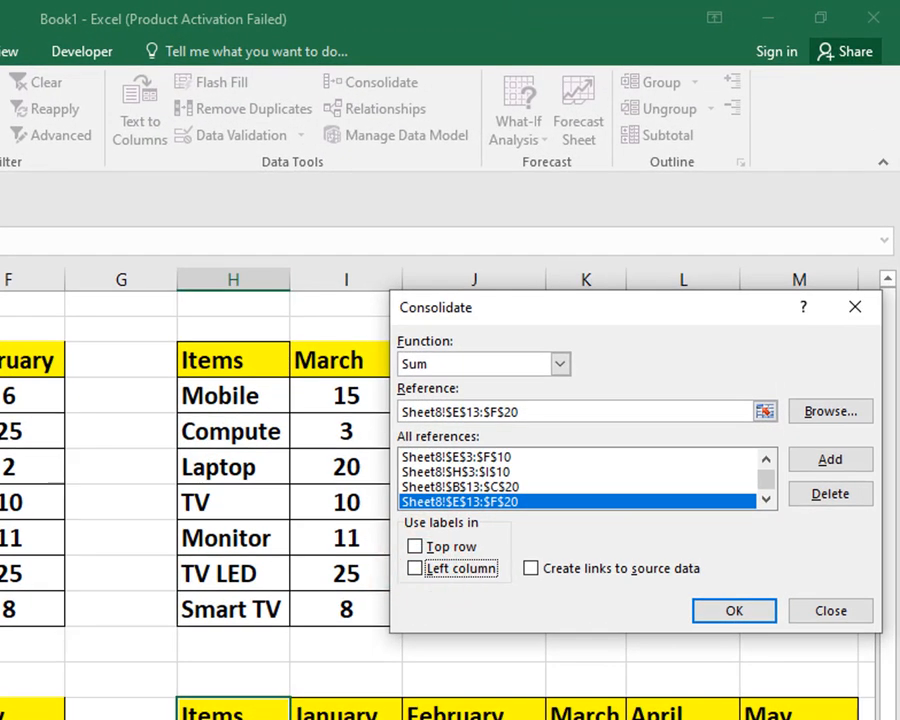
click(416, 547)
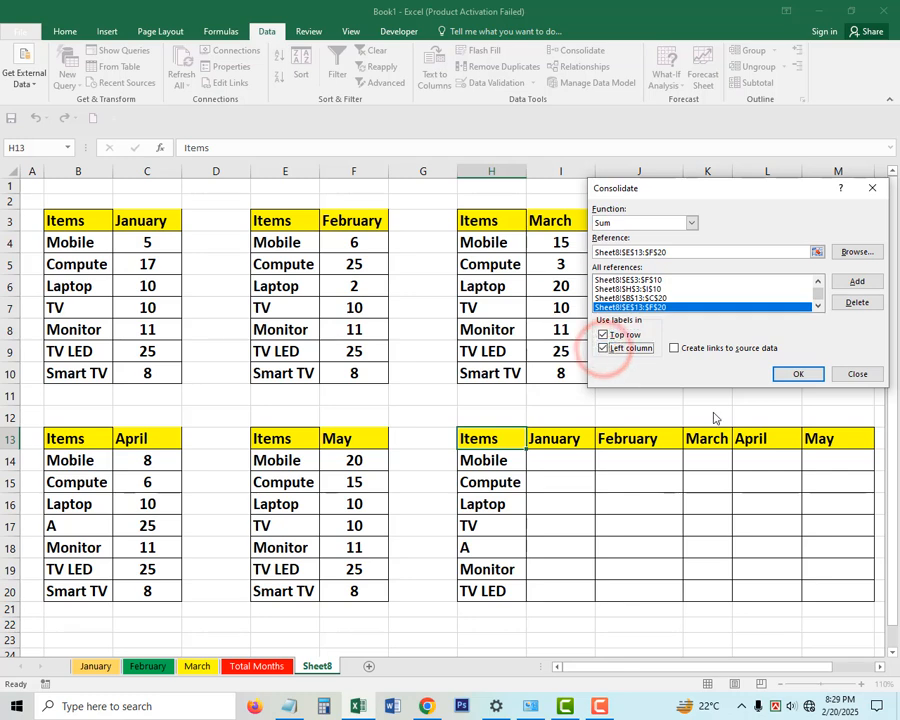
click(799, 374)
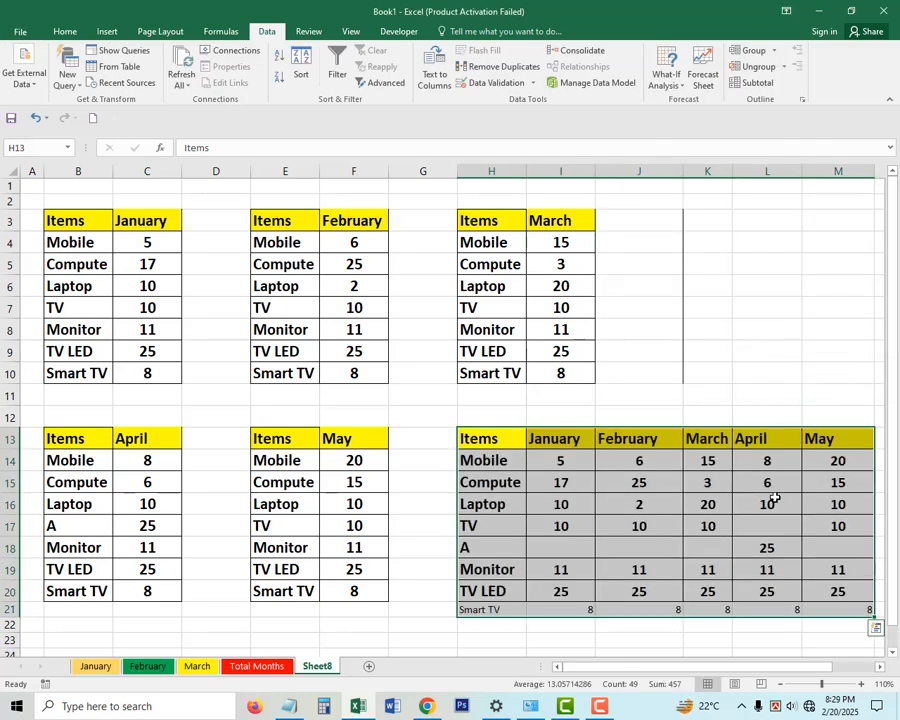
Apply borders to all cells of the summary table's Smart TV row, H21:M21.
click(585, 464)
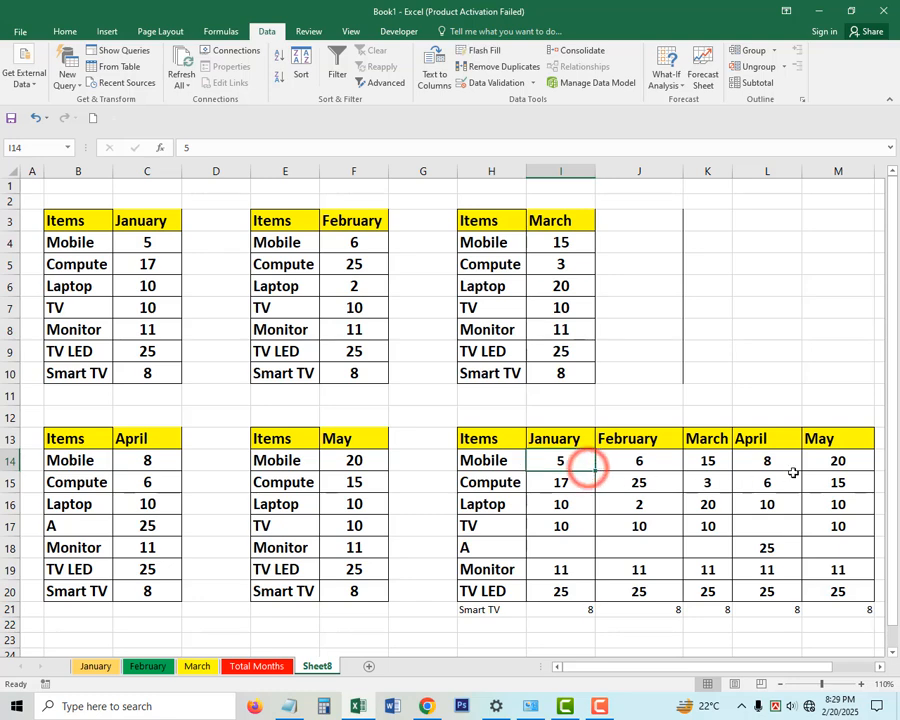
click(836, 478)
click(828, 596)
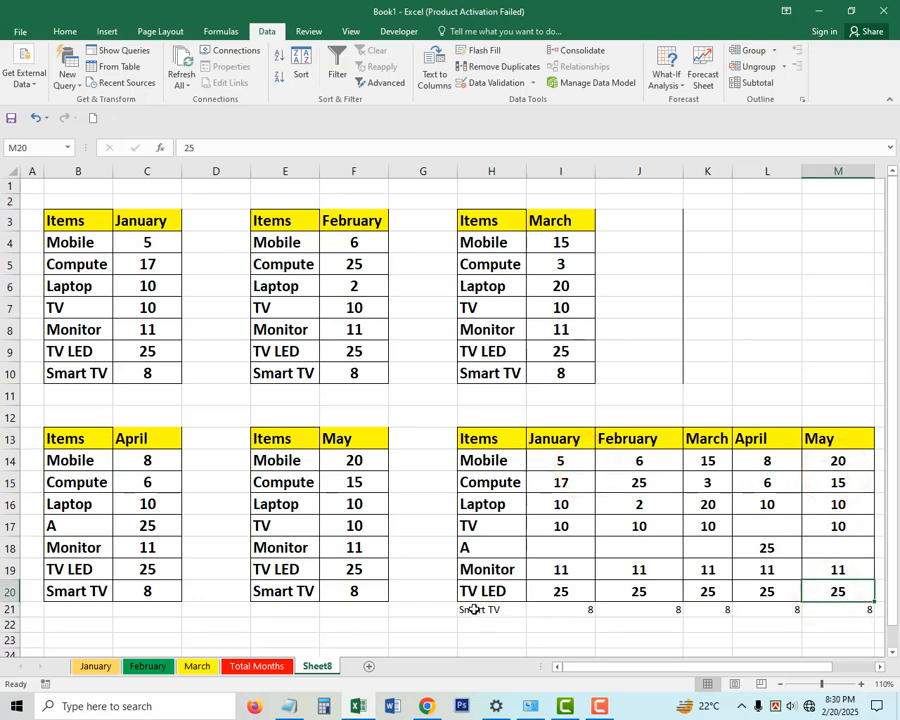
drag(474, 609, 828, 604)
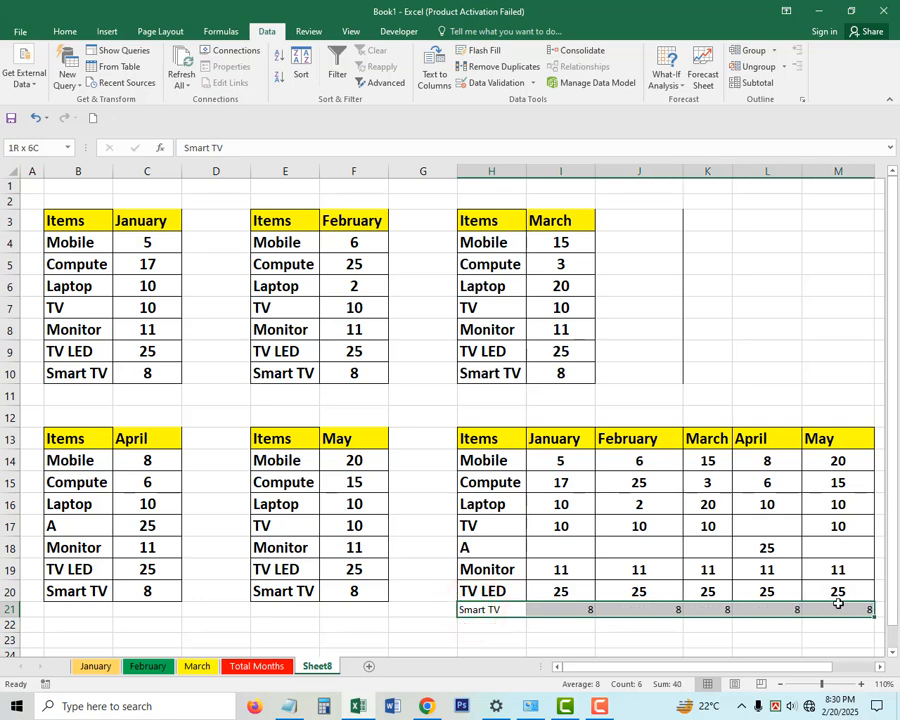
click(65, 30)
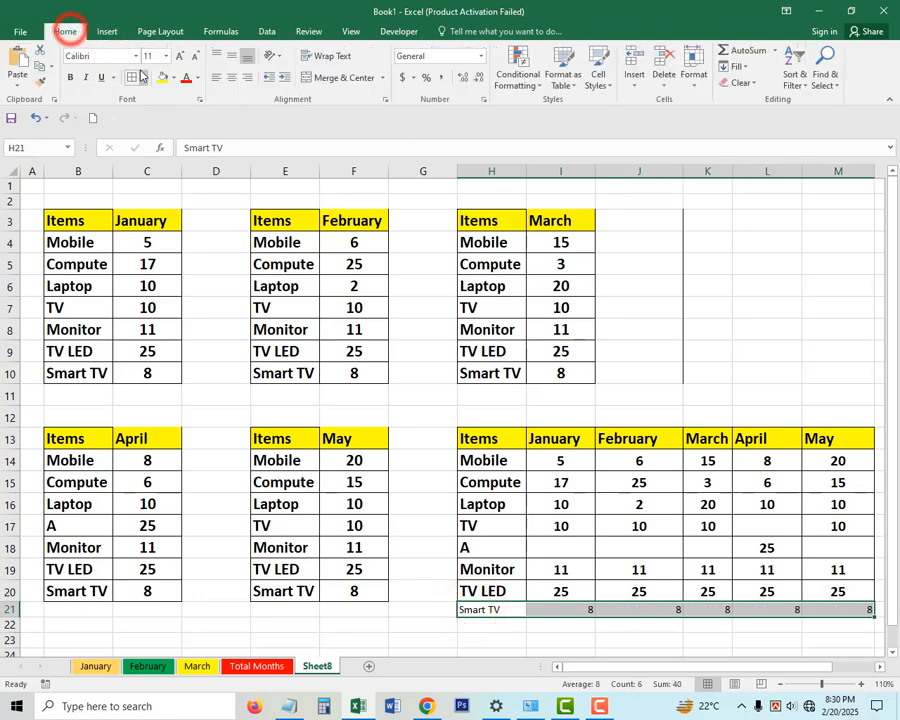
Compare item A in the April table with the January item list and with row 18 of the summary table.
click(62, 527)
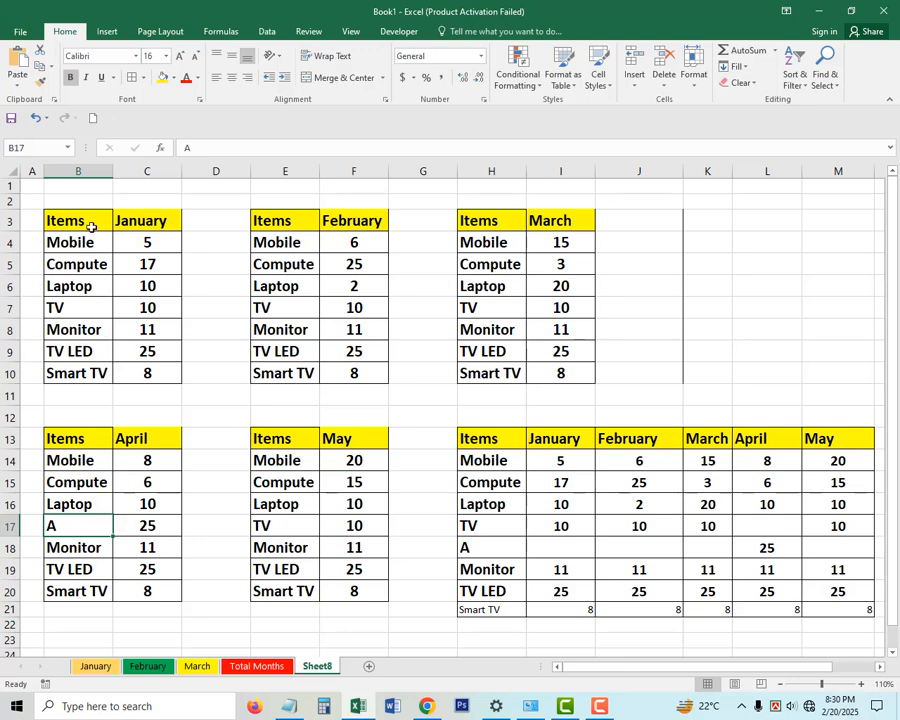
drag(68, 222, 80, 373)
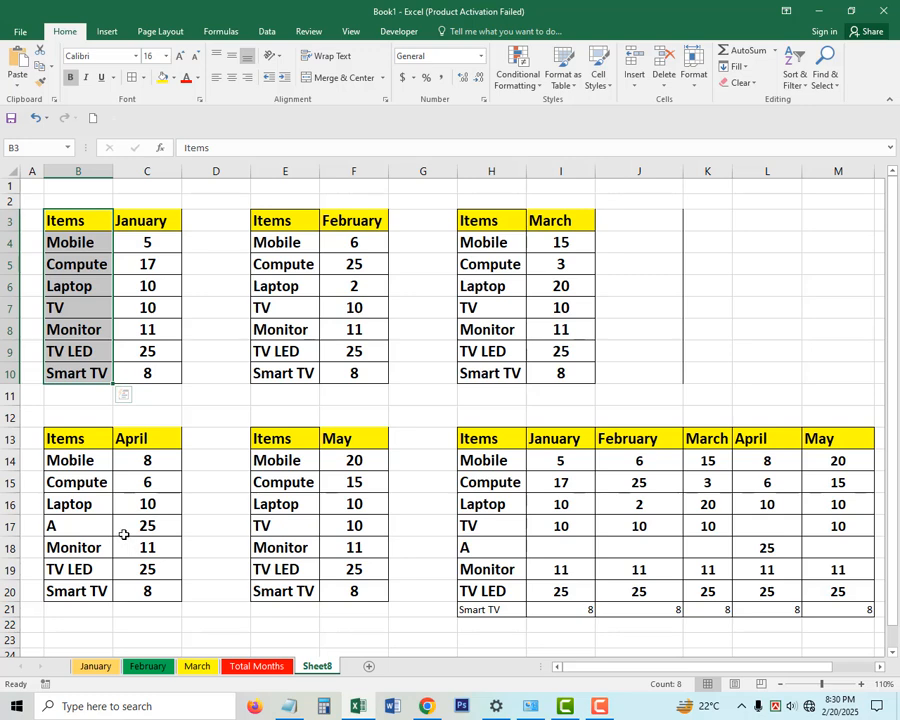
click(66, 527)
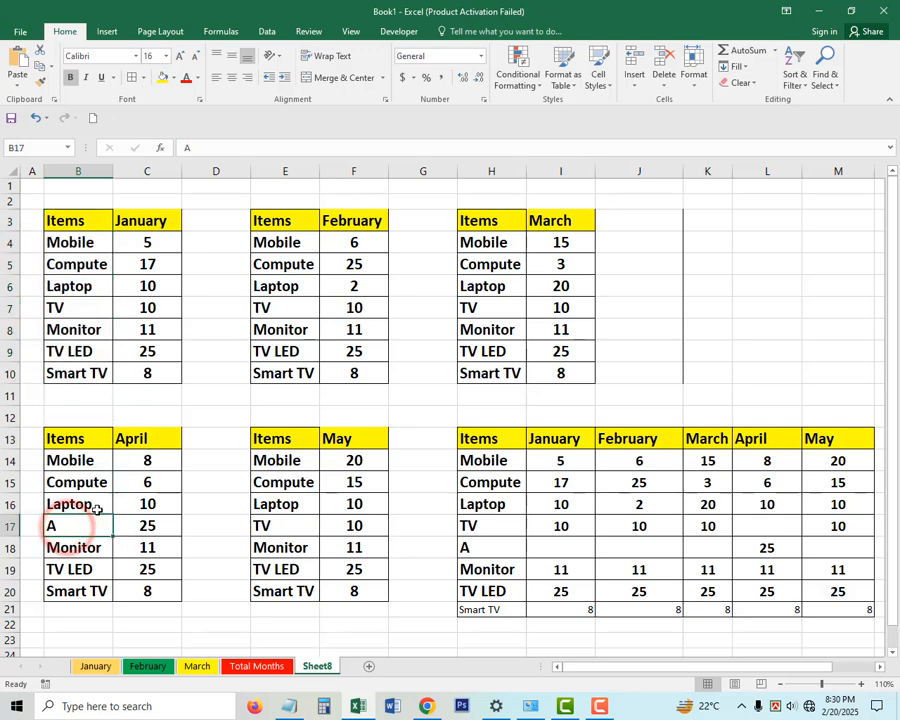
click(612, 543)
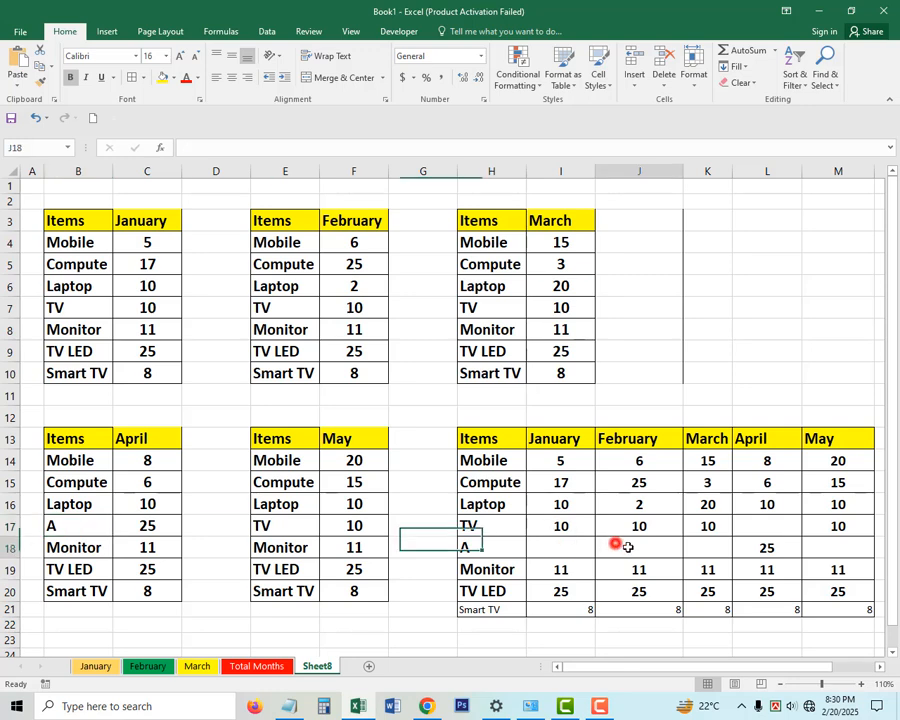
click(700, 543)
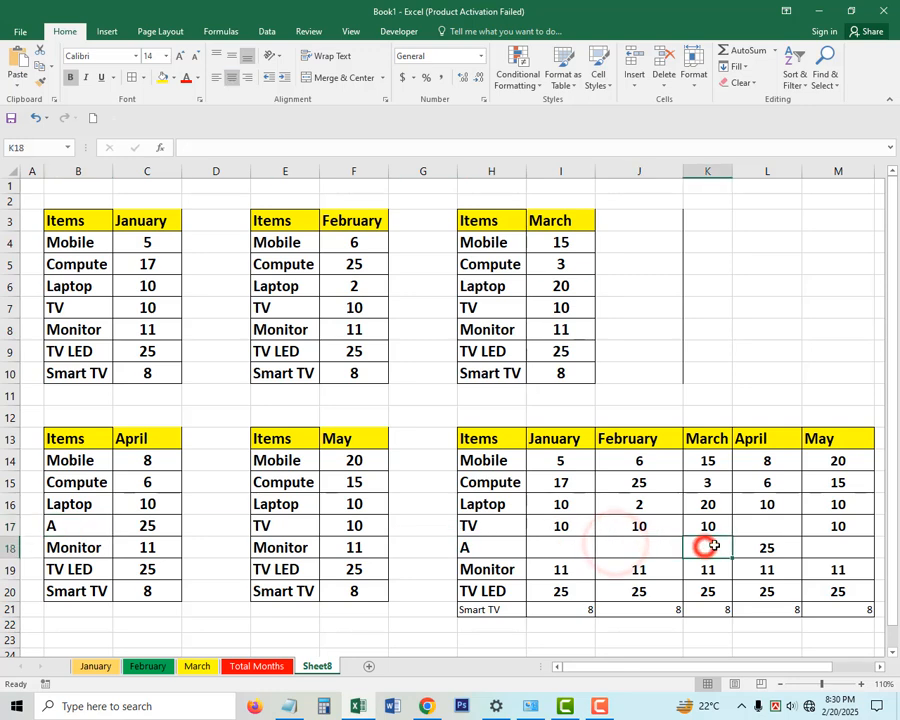
click(778, 553)
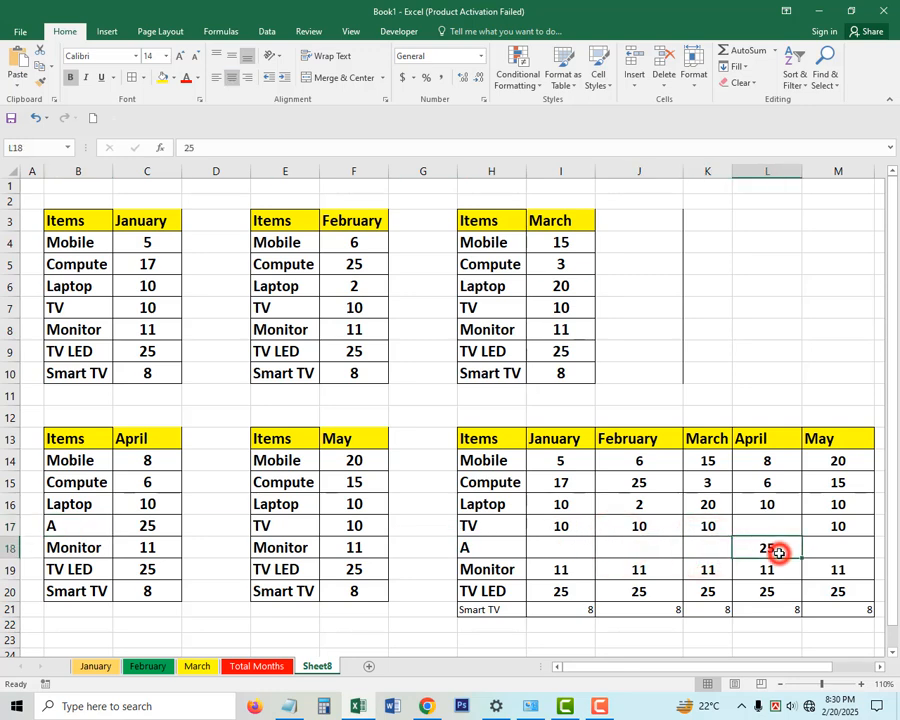
click(163, 528)
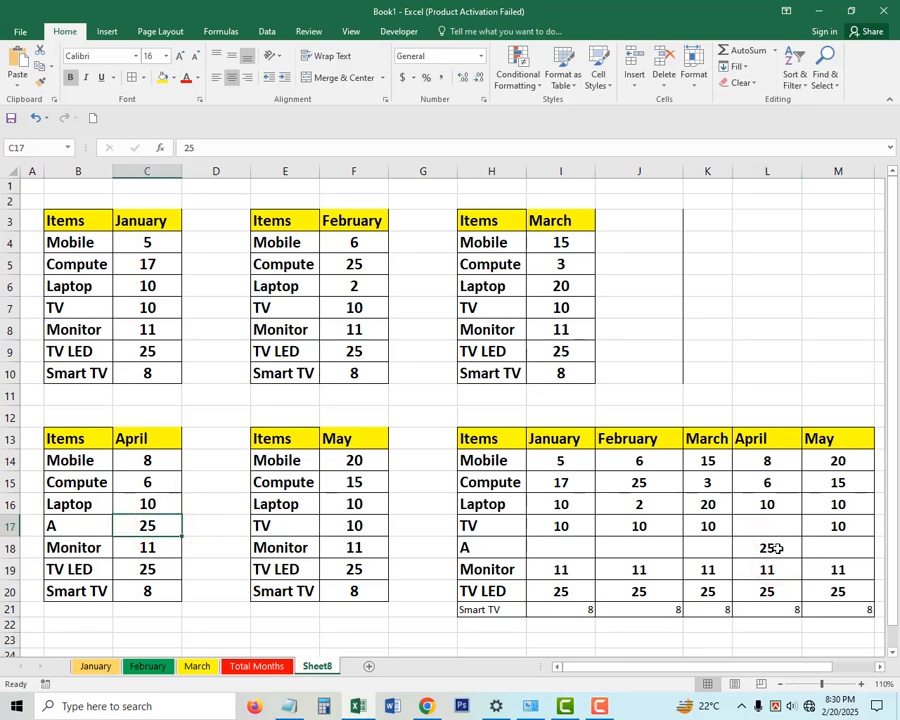
click(820, 549)
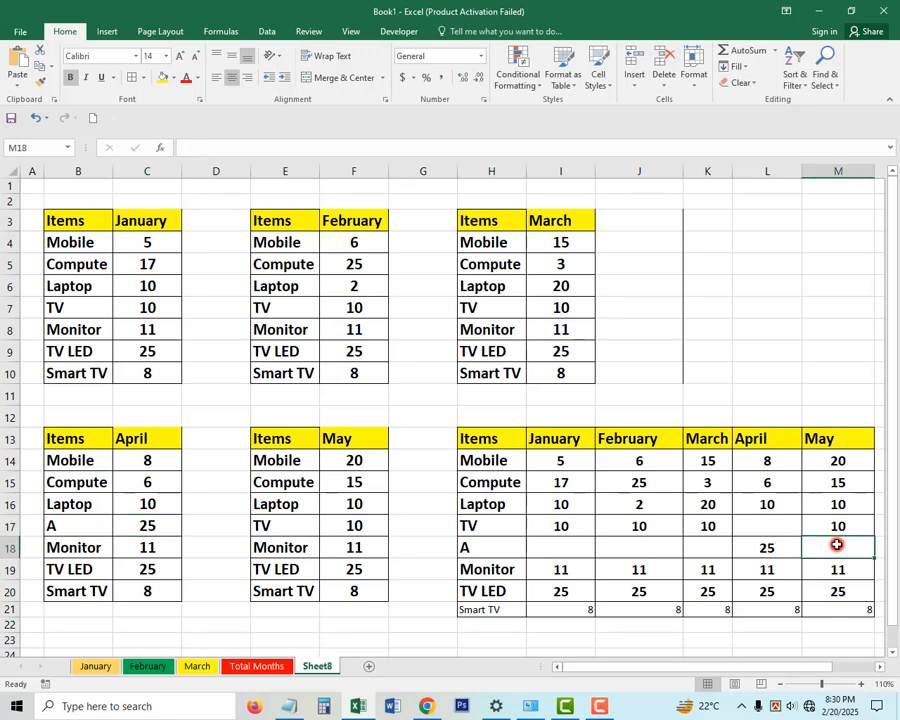
Check the Smart TV values of the five monthly tables against the Smart TV row of the summary table.
click(151, 376)
click(366, 379)
click(552, 374)
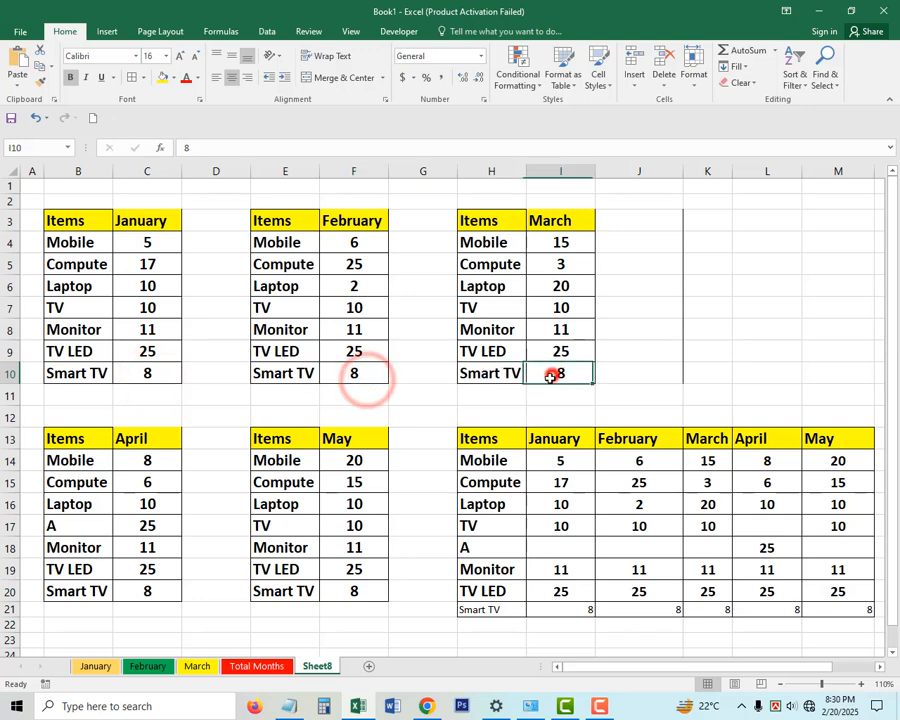
click(146, 592)
click(347, 589)
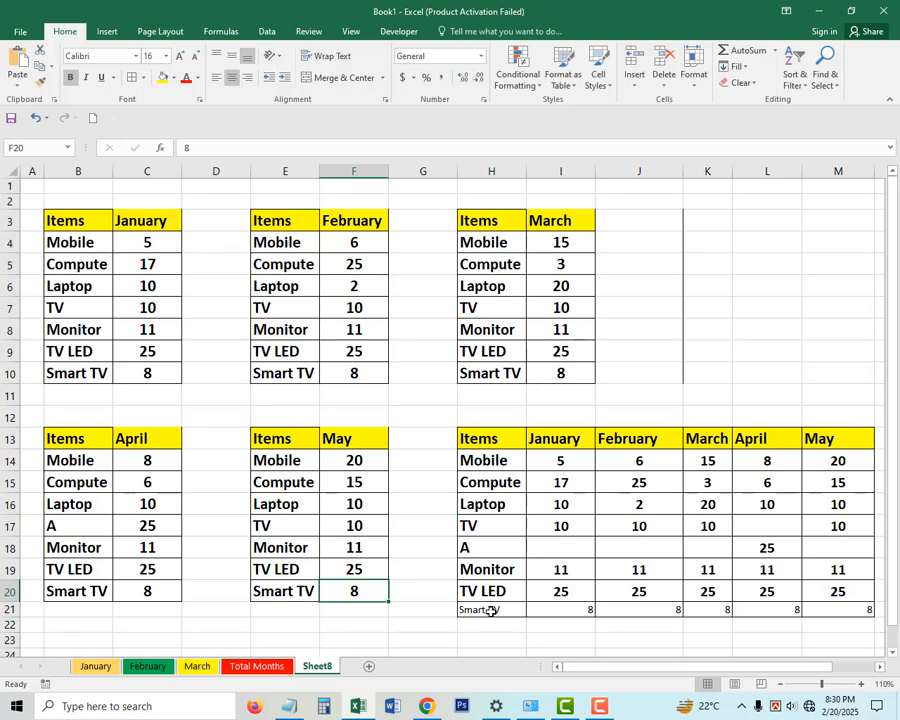
drag(490, 610, 831, 608)
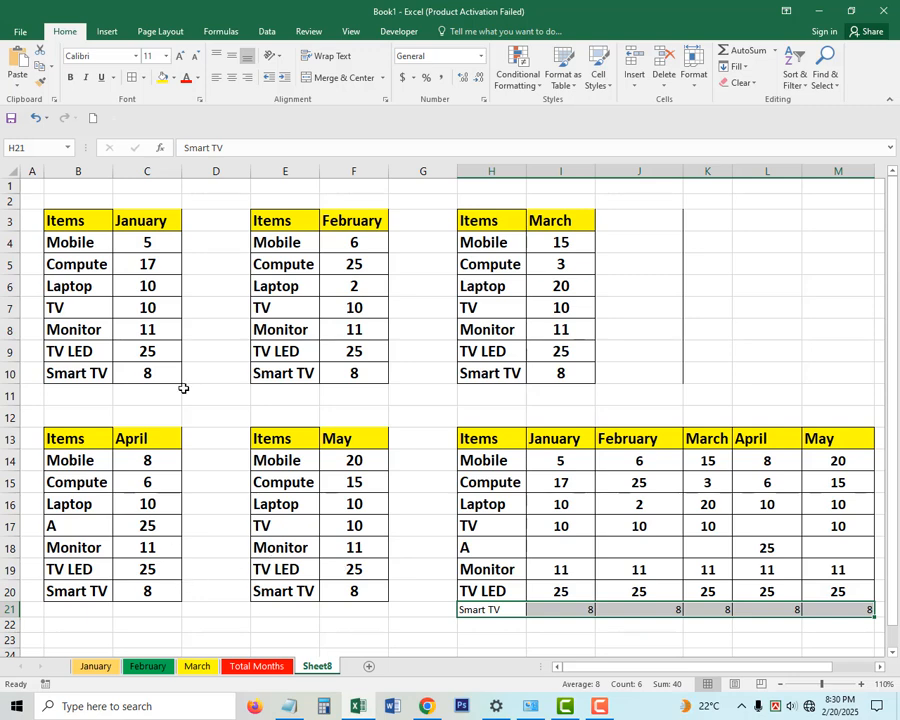
click(156, 372)
click(368, 374)
key(Right)
key(Right)
key(Right)
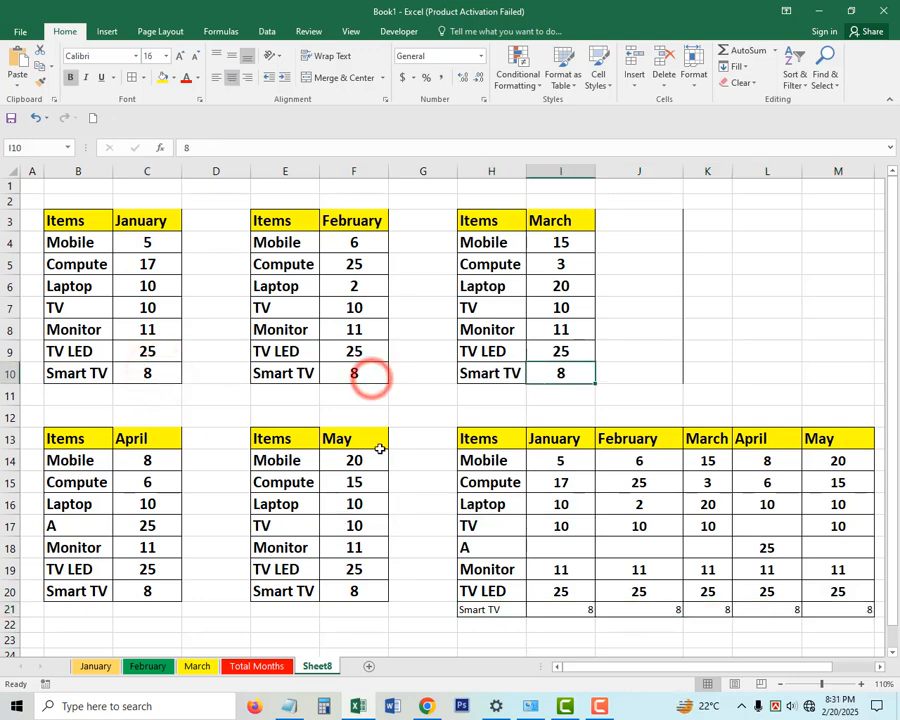
click(138, 590)
click(369, 594)
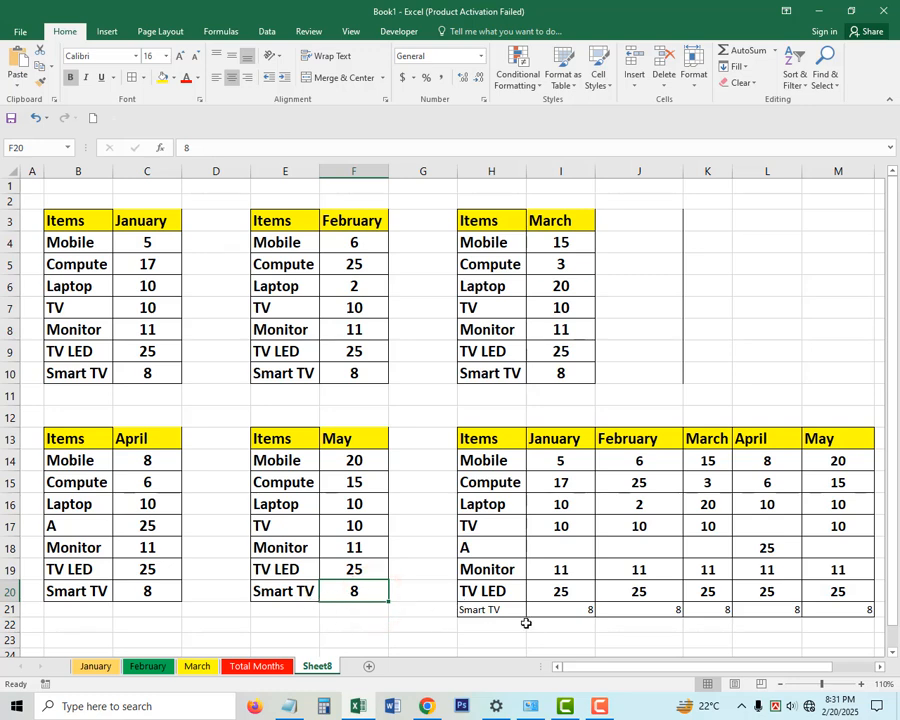
click(579, 610)
click(631, 608)
click(713, 608)
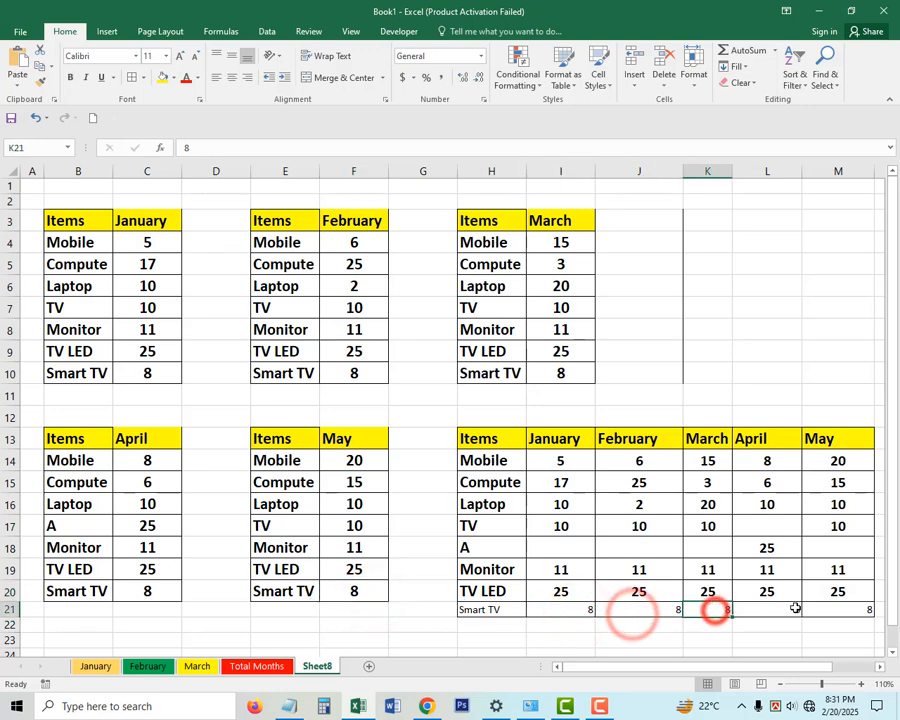
click(796, 609)
click(845, 609)
Total the summary's January column in I22 with AutoSum and fill the formula across to M22.
drag(580, 461, 570, 624)
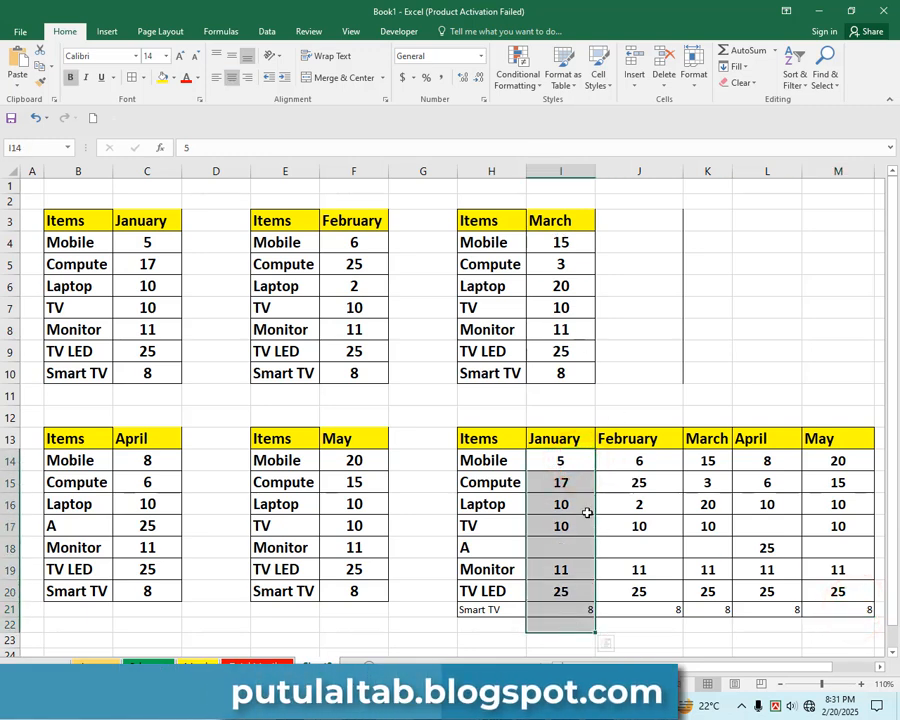
click(617, 625)
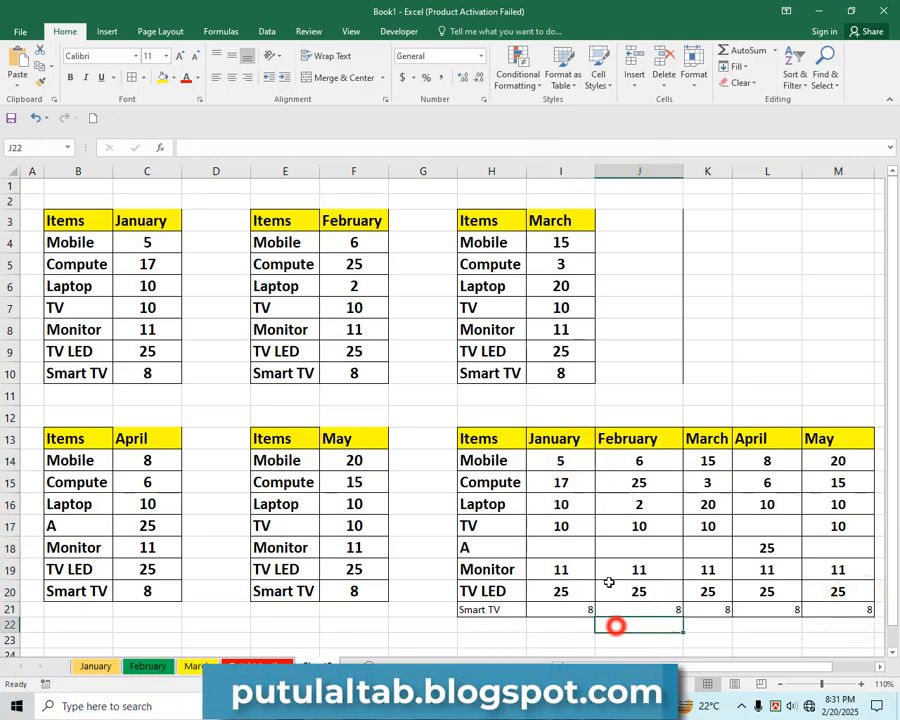
drag(568, 460, 580, 623)
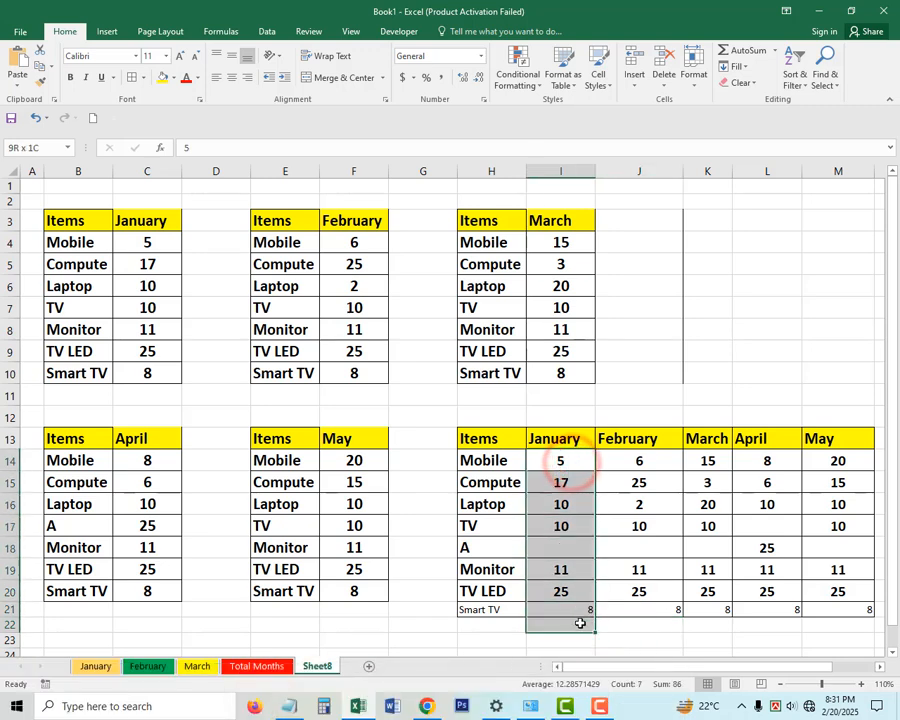
click(727, 51)
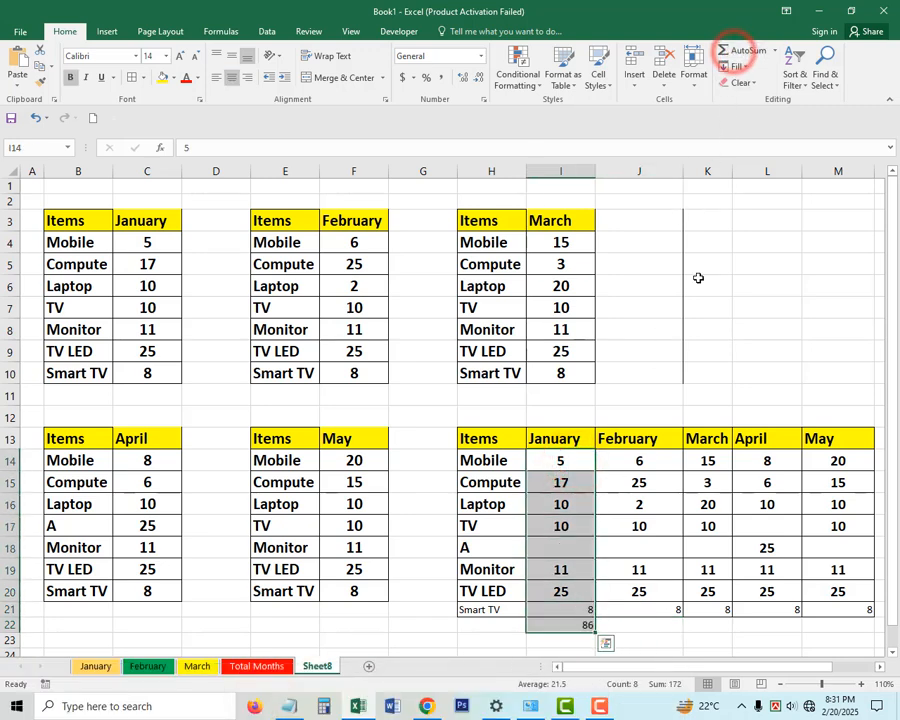
click(588, 624)
drag(595, 631, 856, 627)
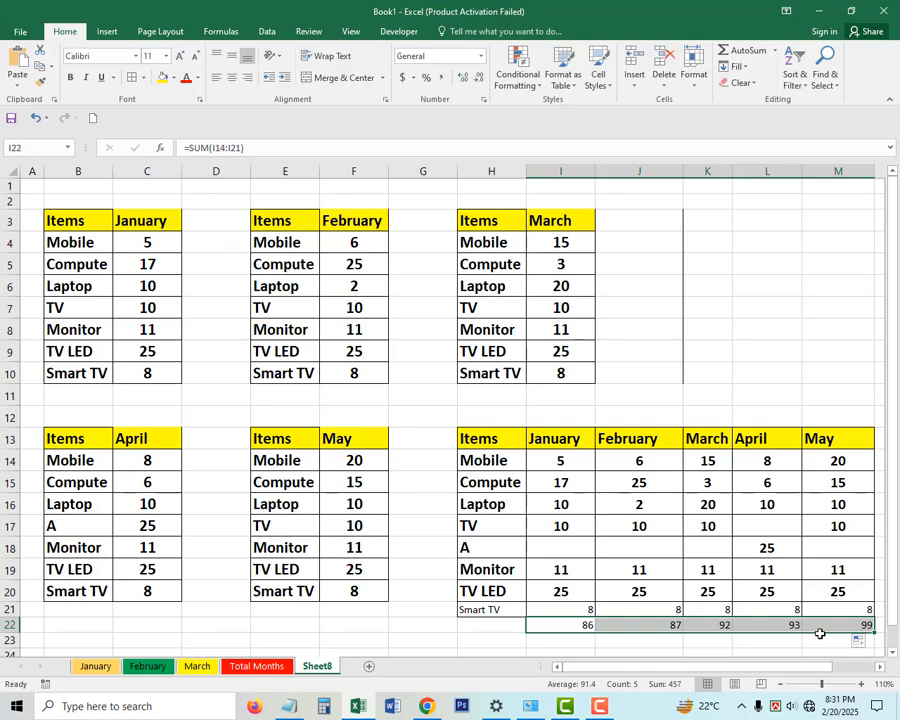
Look through the January, February, March and Total Months sheets, then return to Sheet8.
click(93, 667)
click(145, 667)
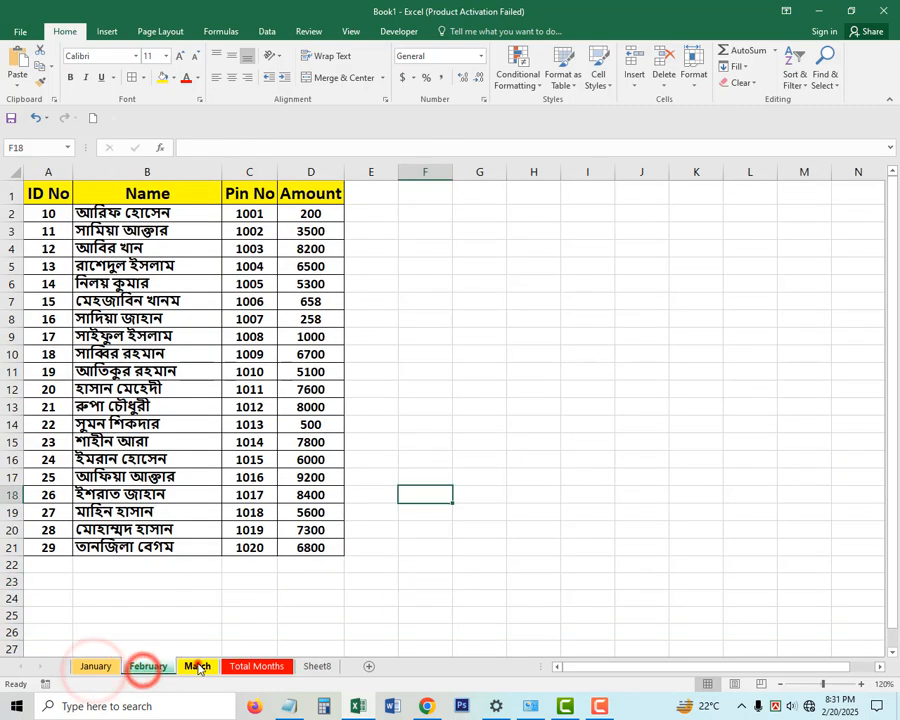
click(197, 667)
click(256, 667)
click(316, 666)
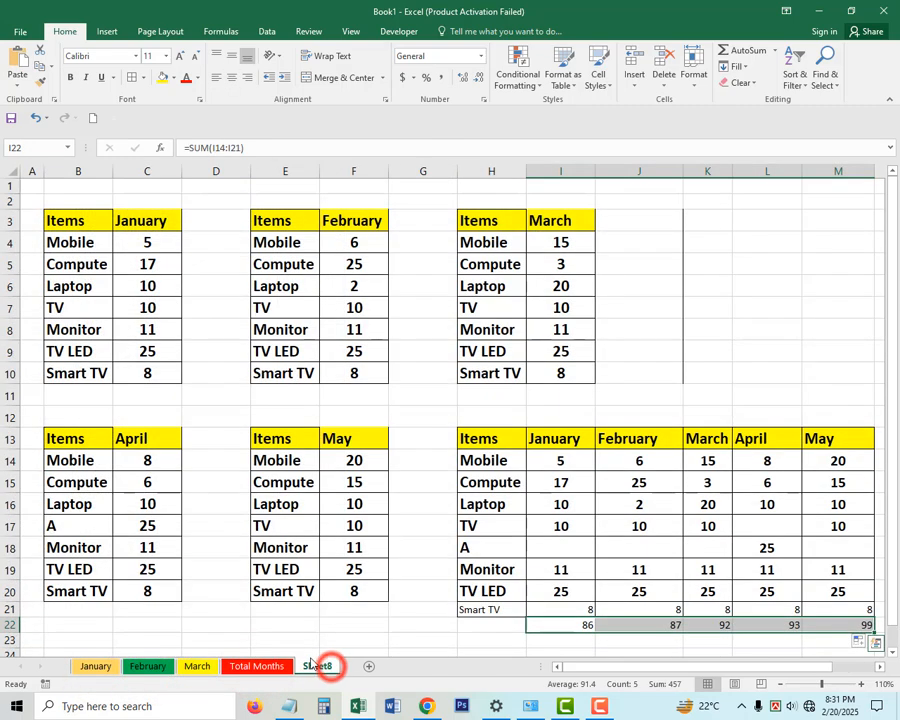